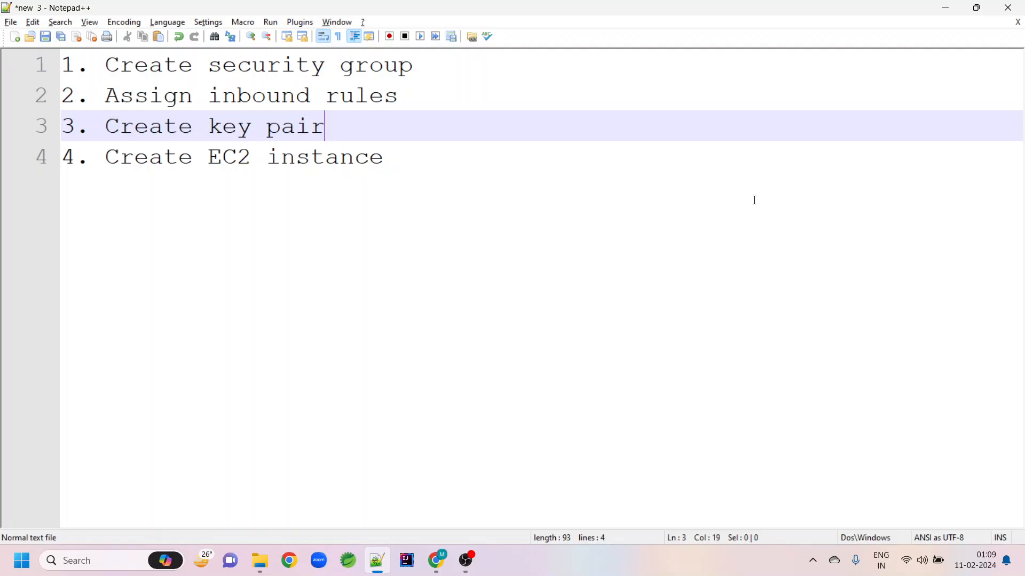
- Switch to the EC2 console in Chrome and open the form for creating a new security group
click(438, 570)
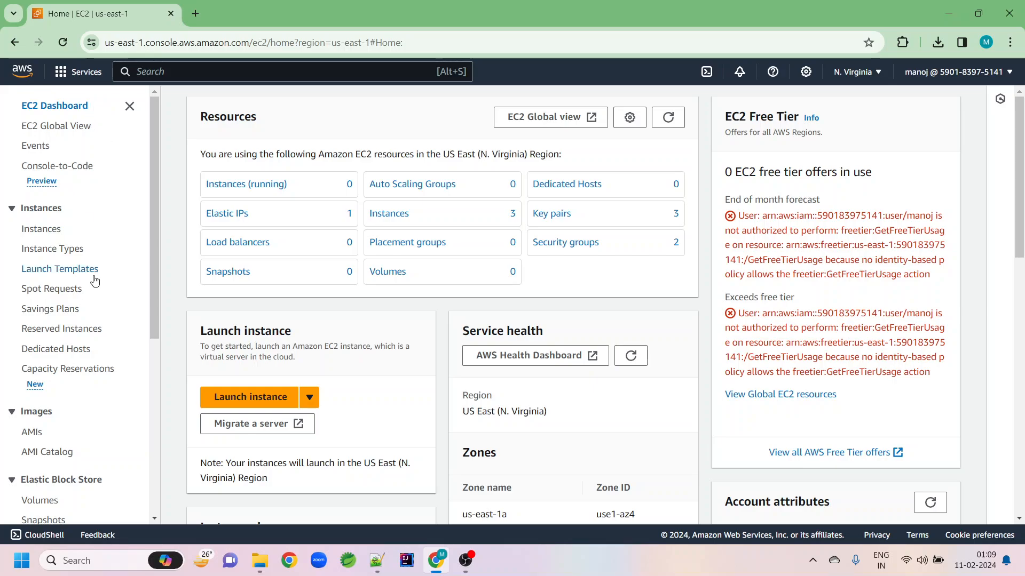
scroll(118, 320, down, 4)
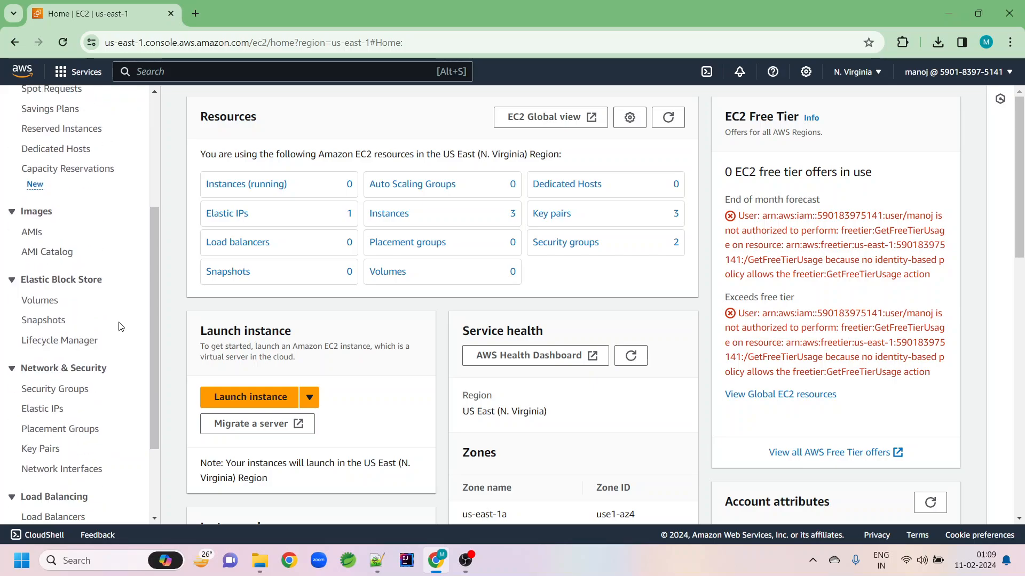
click(79, 390)
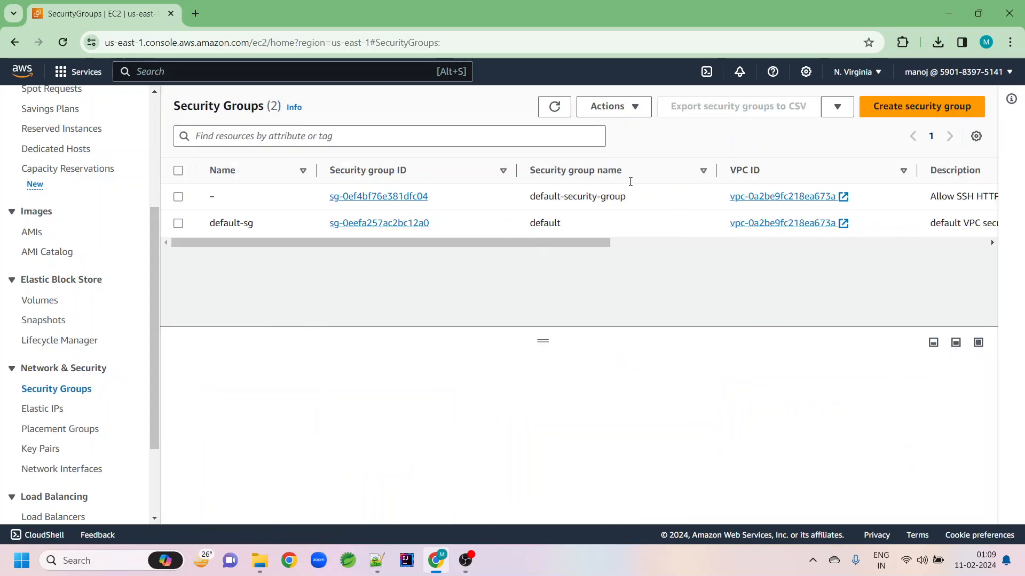
click(891, 119)
scroll(892, 120, down, 5)
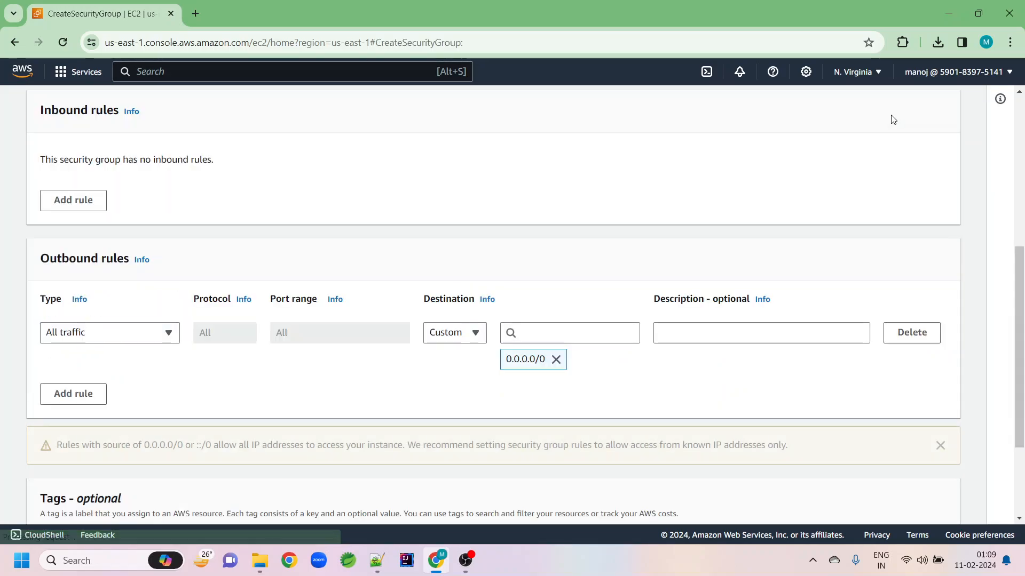
scroll(240, 280, up, 6)
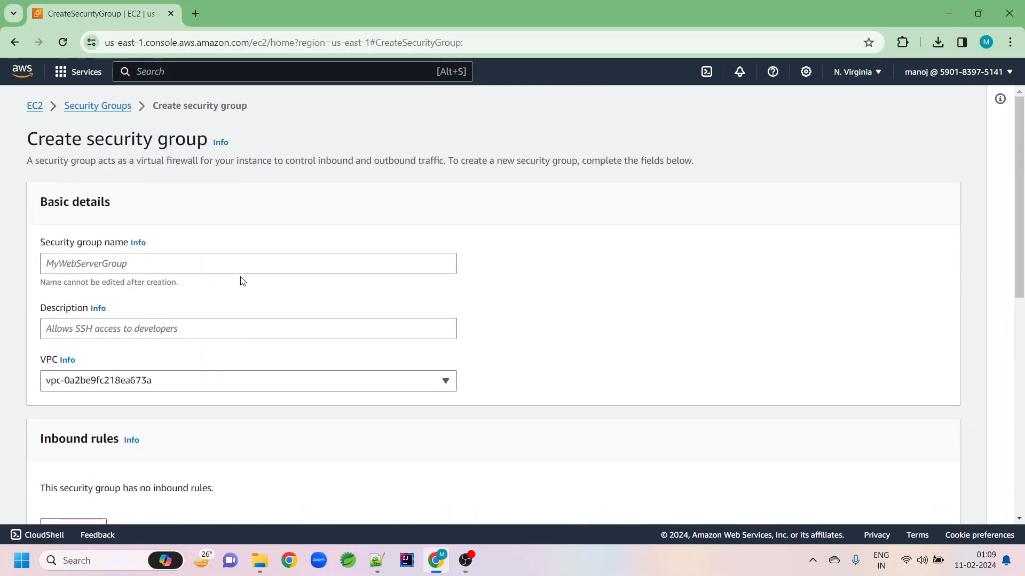
- Name the new security group console-secgrp
click(184, 267)
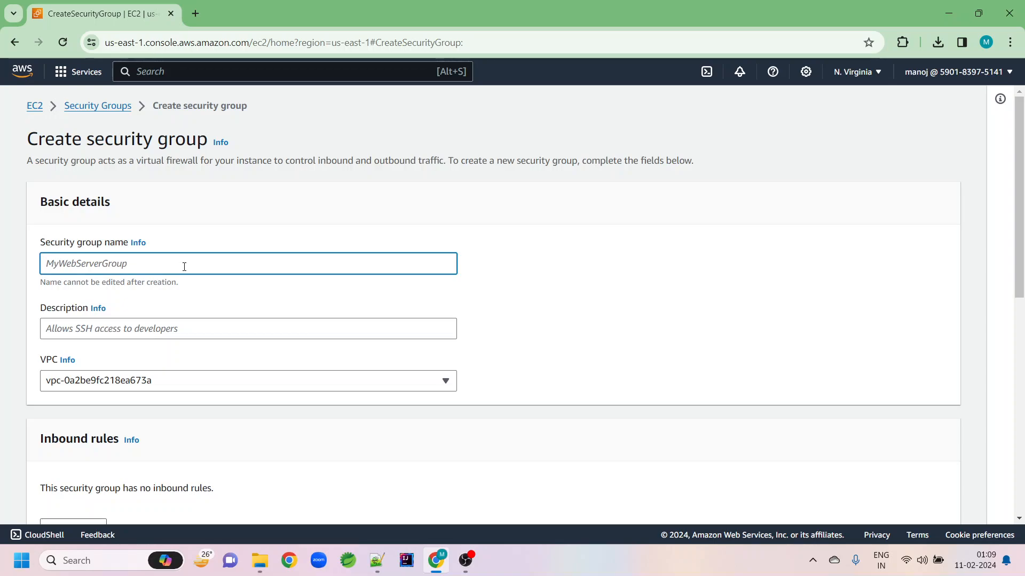
text(con)
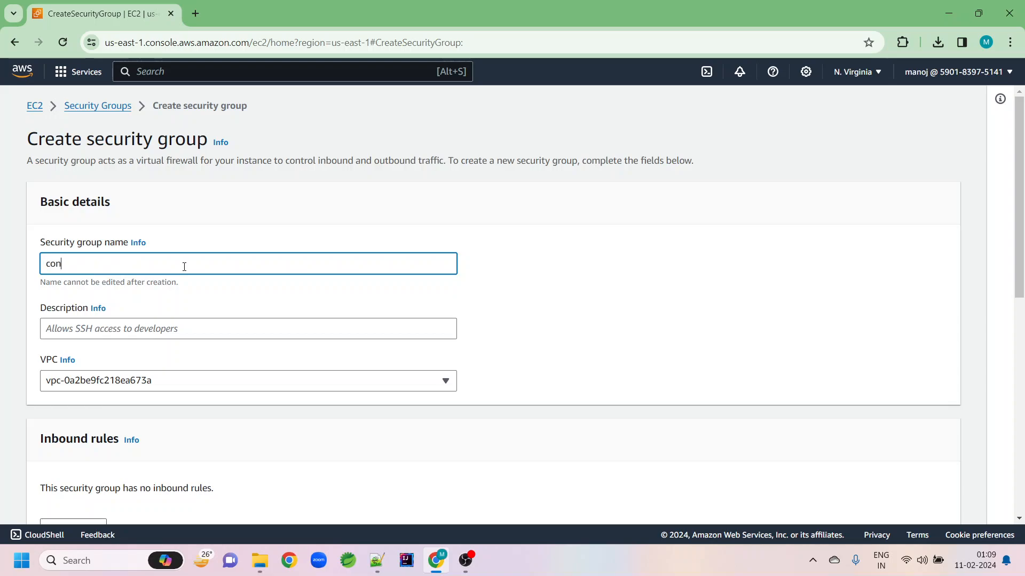
text(sole-)
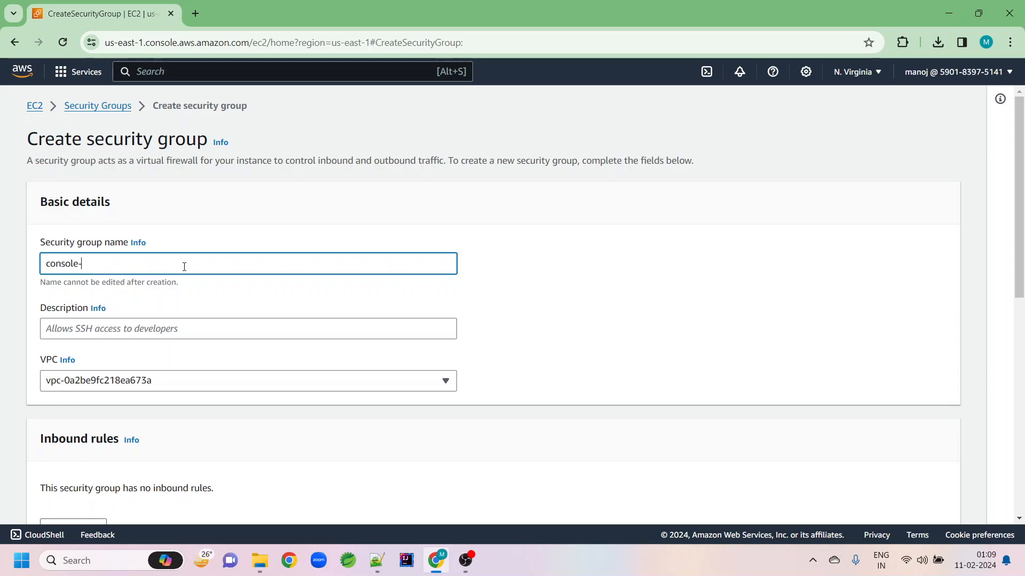
text(secgrp)
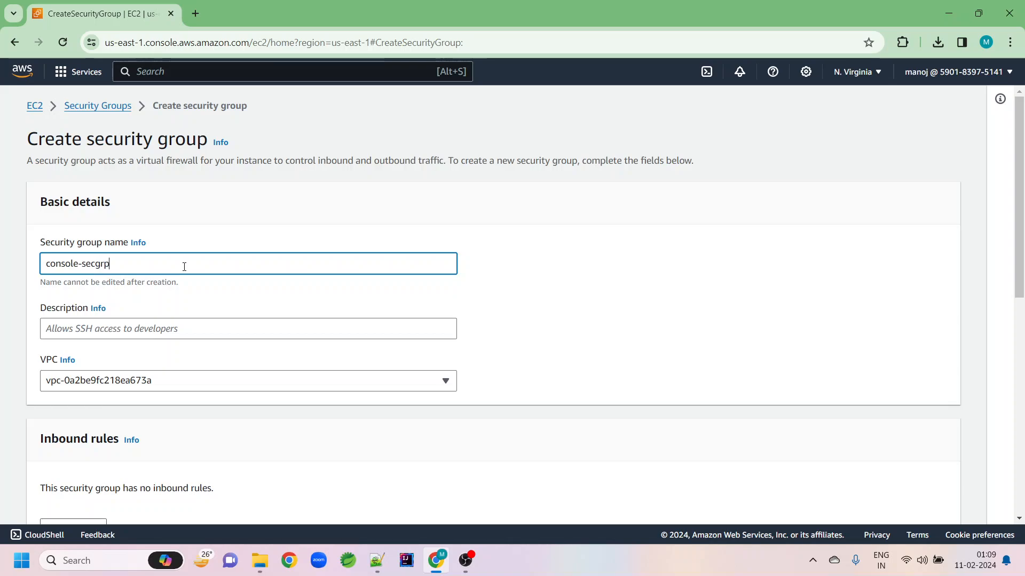
- Enter "Allows SSH and HTTP" as the security group's description and keep the default VPC
click(114, 332)
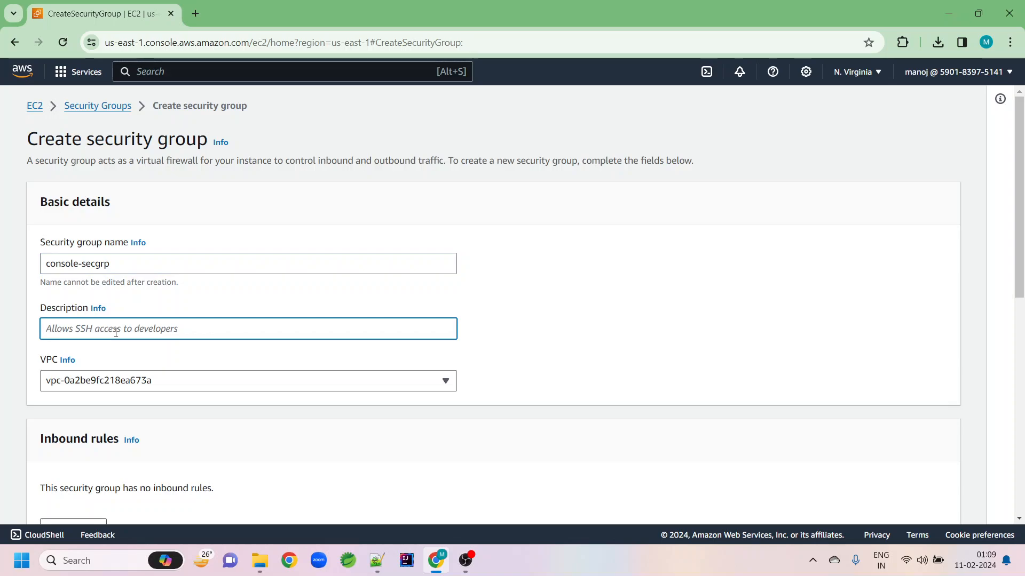
text(Allows)
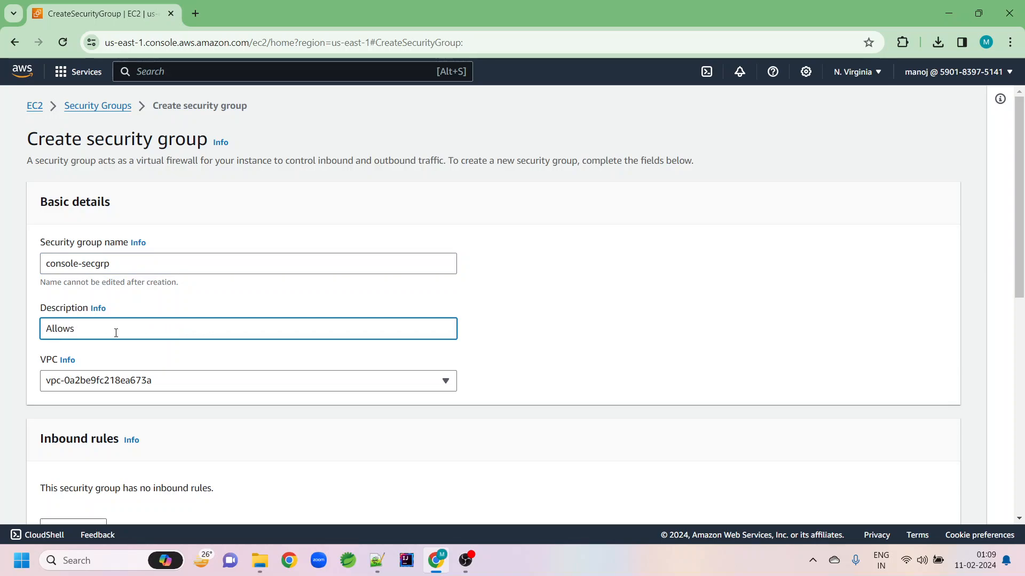
text( SSH and H)
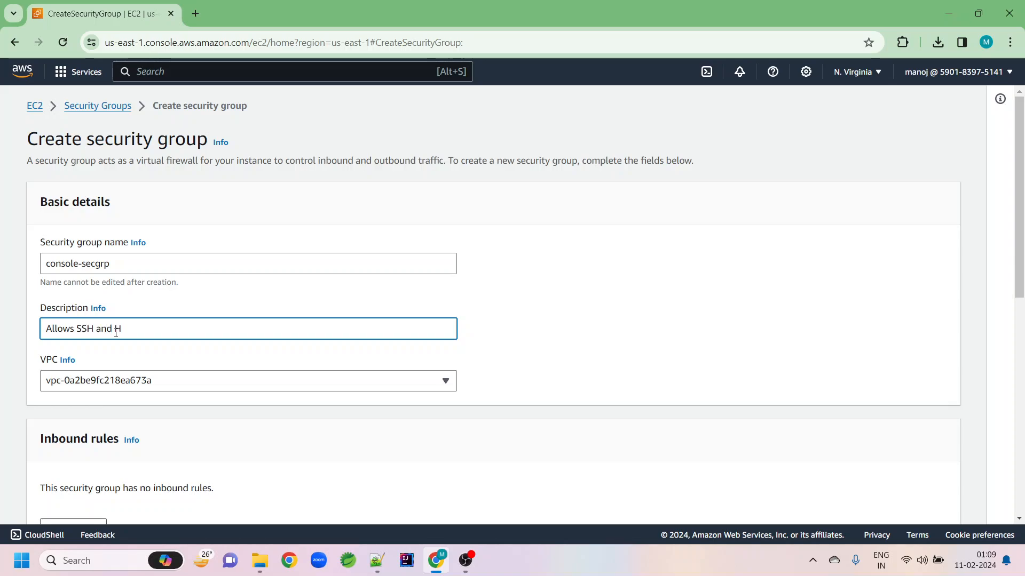
text(TTP)
scroll(153, 390, down, 3)
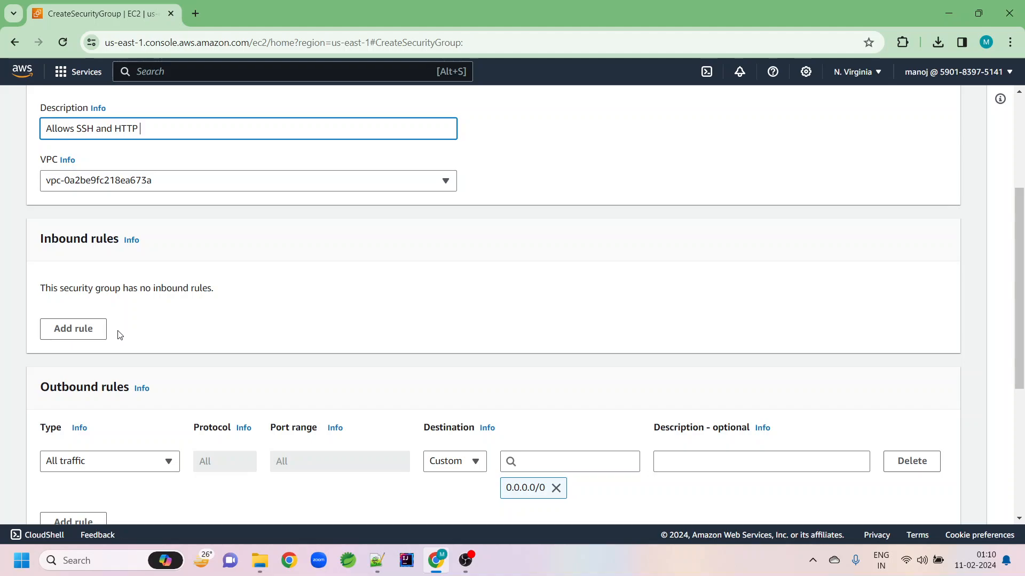
click(101, 183)
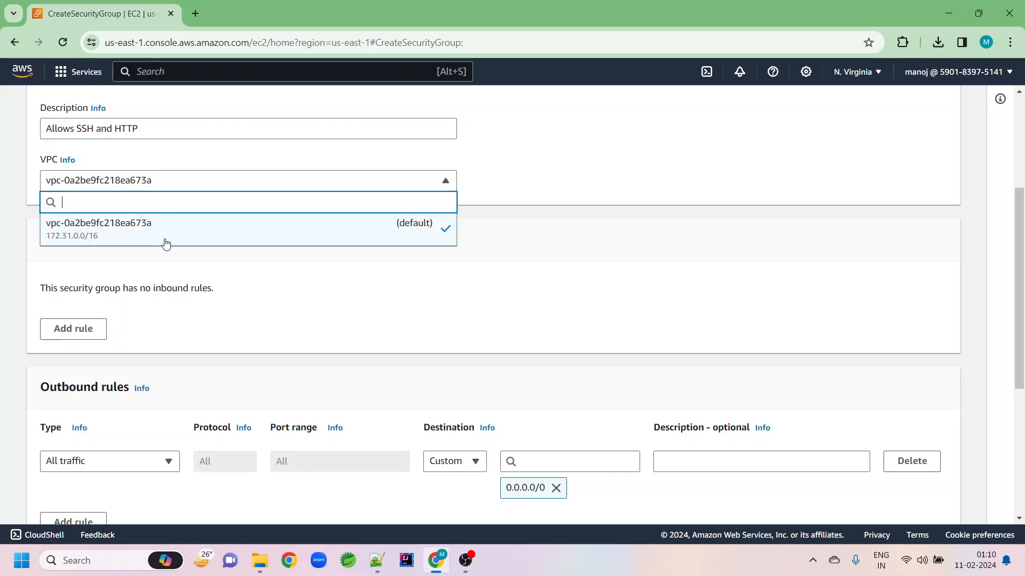
click(504, 230)
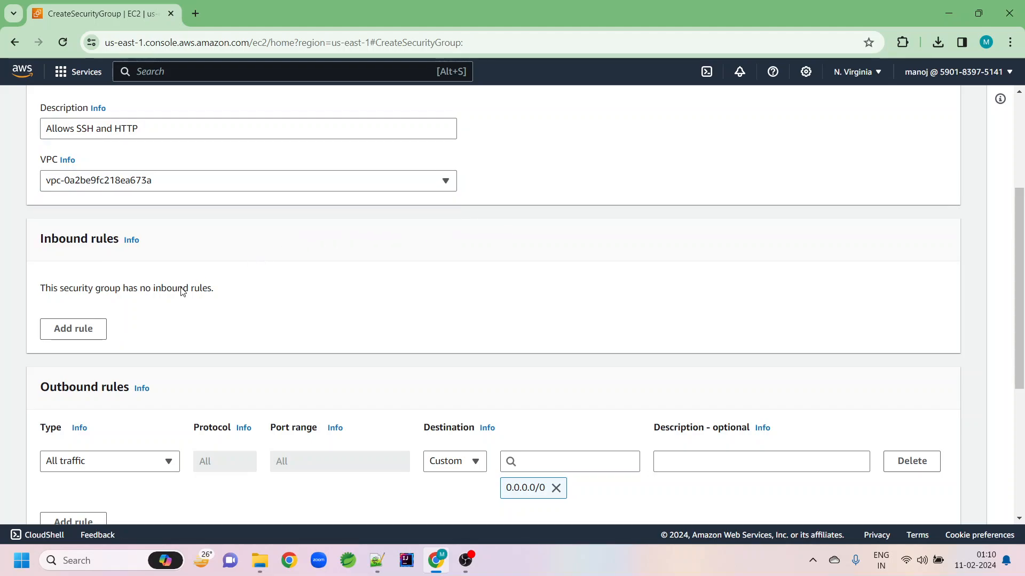
- Add an inbound rule to the security group and set its type to SSH
click(85, 333)
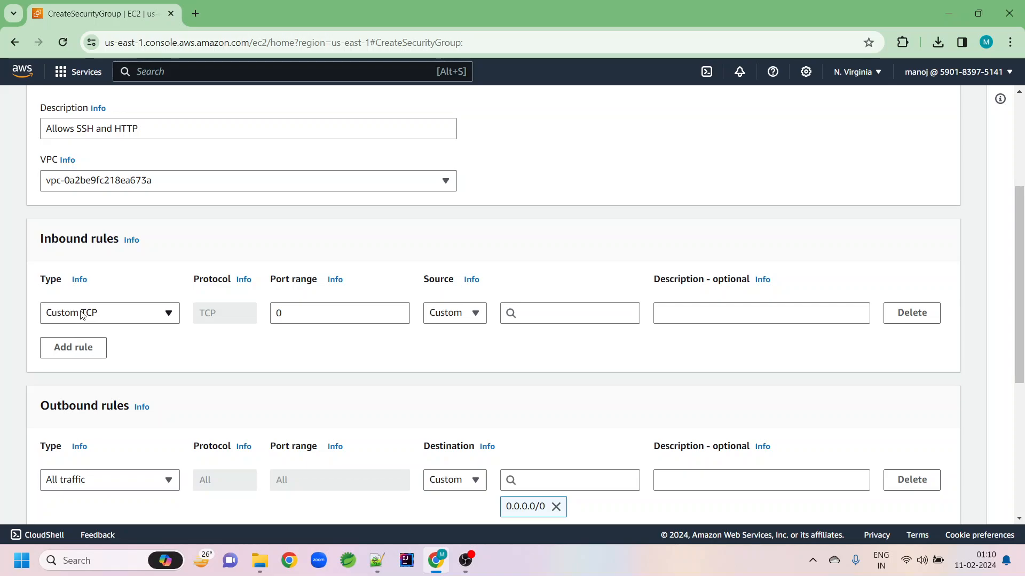
click(107, 321)
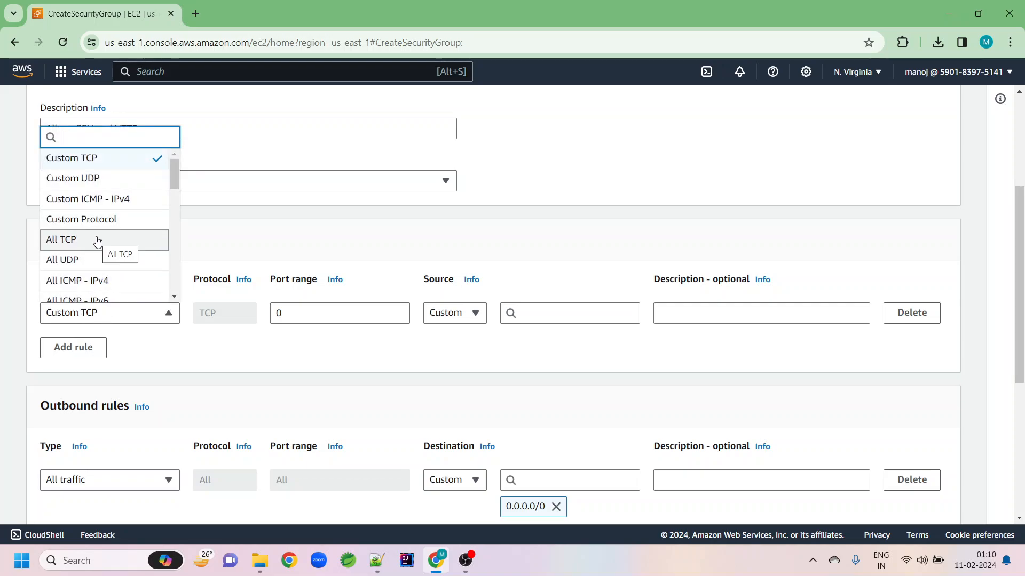
scroll(97, 241, down, 3)
scroll(97, 240, up, 1)
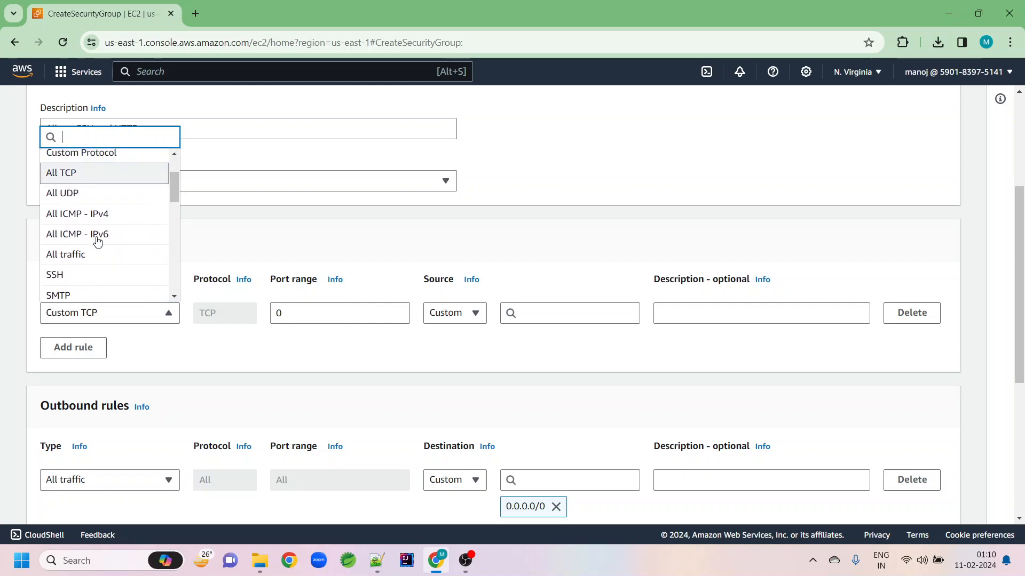
scroll(96, 238, down, 2)
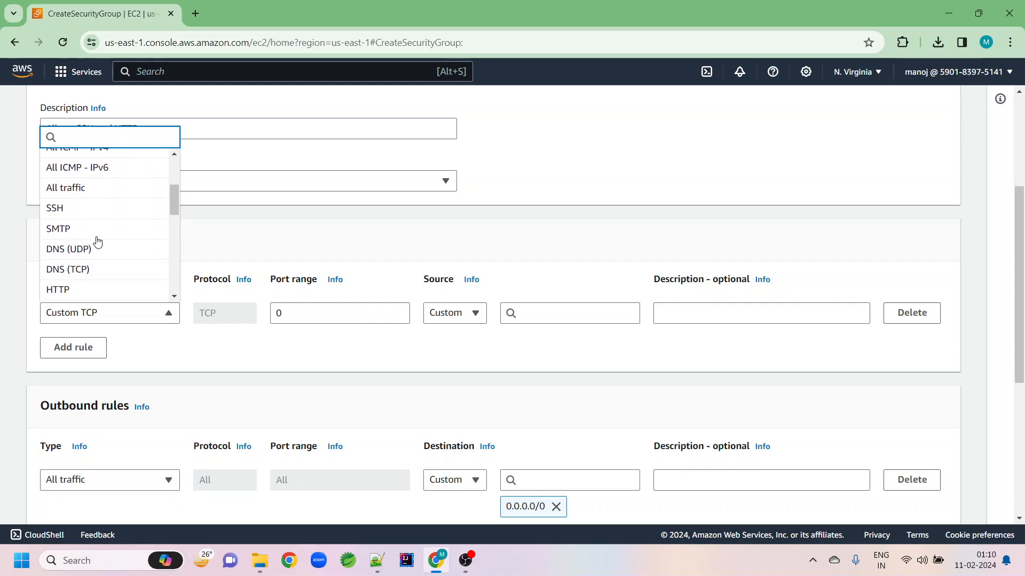
click(88, 213)
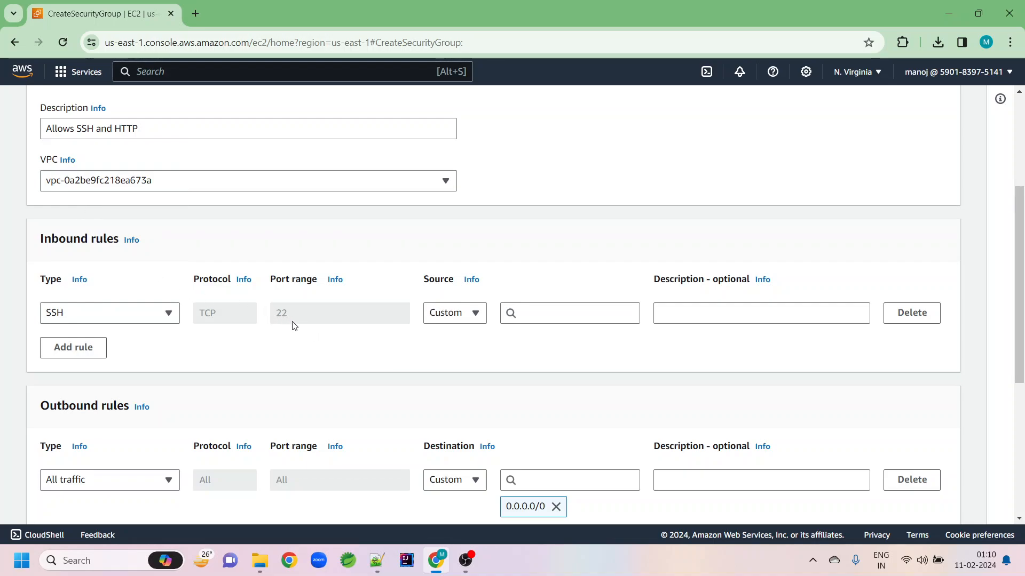
- Set the source of the SSH inbound rule to Anywhere-IPv4
click(470, 323)
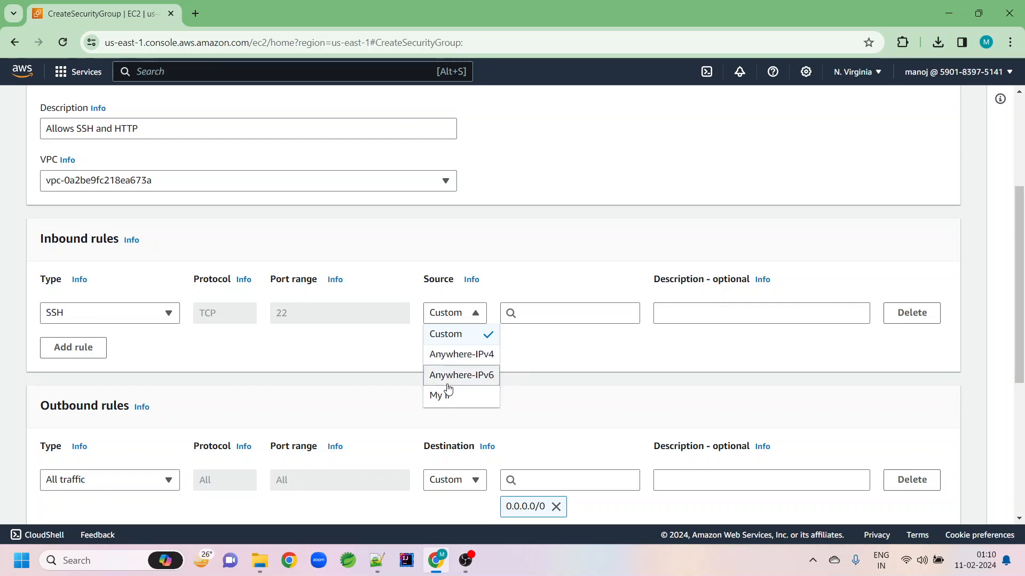
click(534, 316)
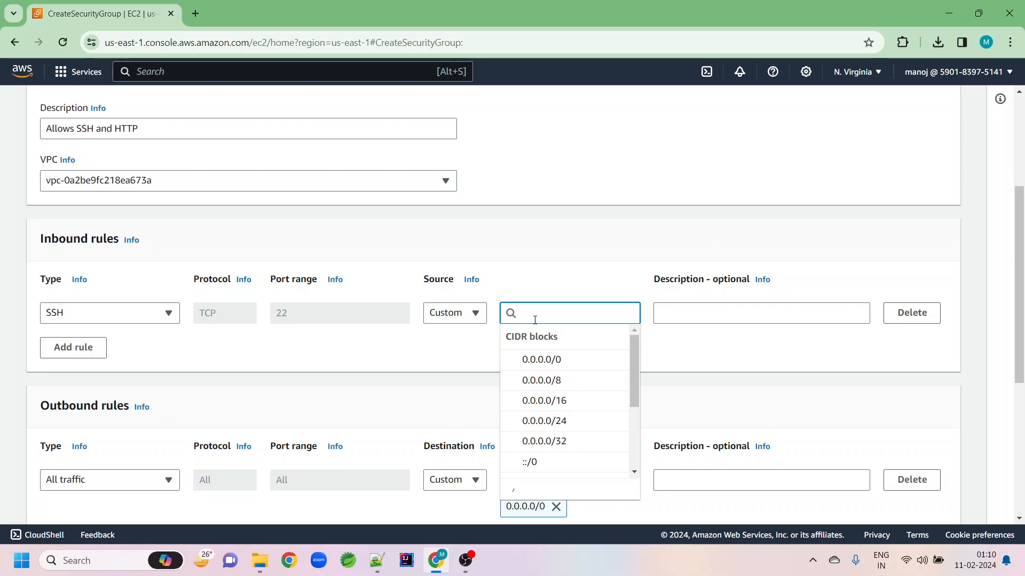
scroll(550, 366, down, 4)
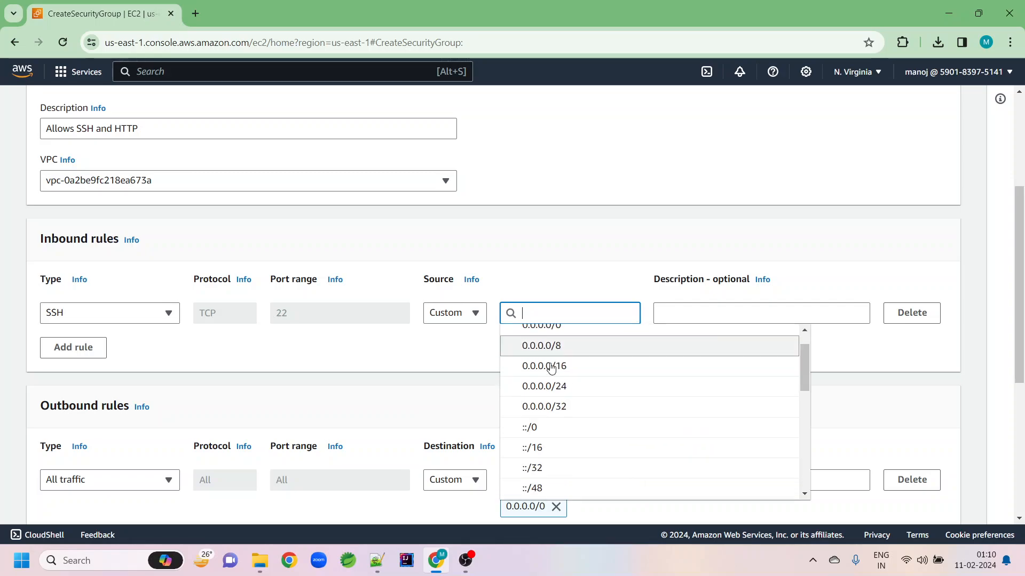
click(453, 316)
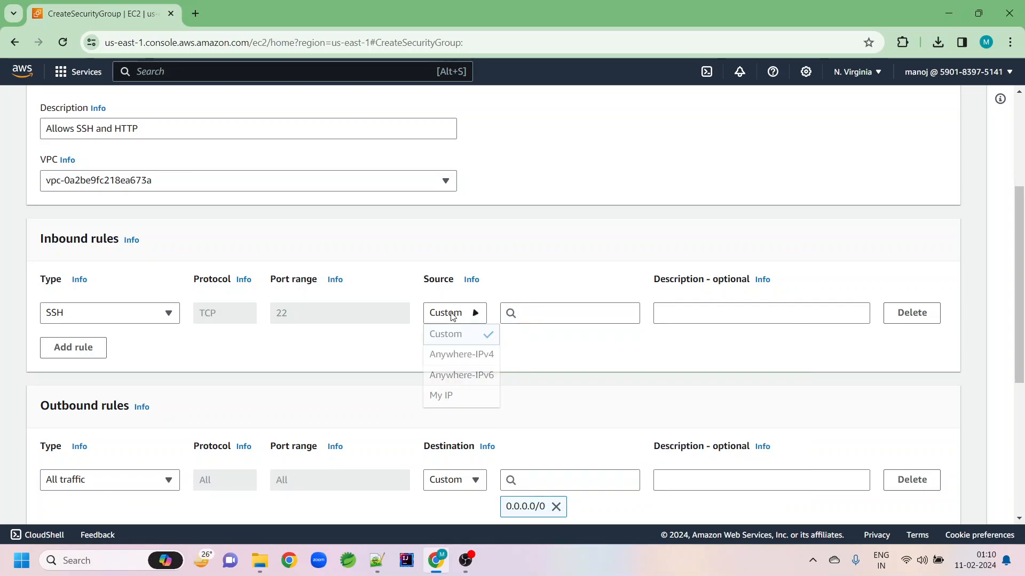
click(454, 356)
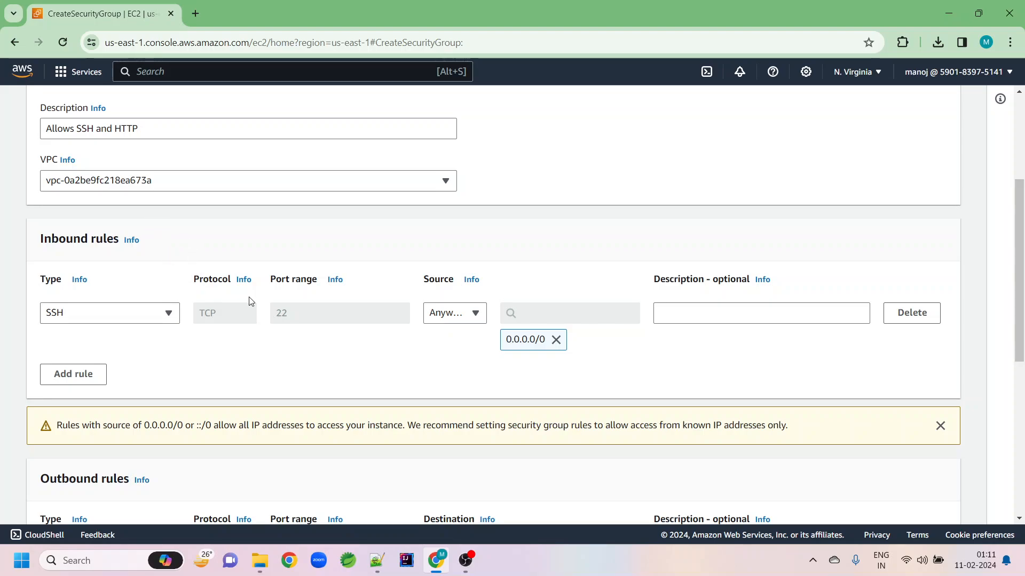
- Add a second inbound rule of type HTTP with Anywhere-IPv4 as its source
click(67, 375)
click(103, 376)
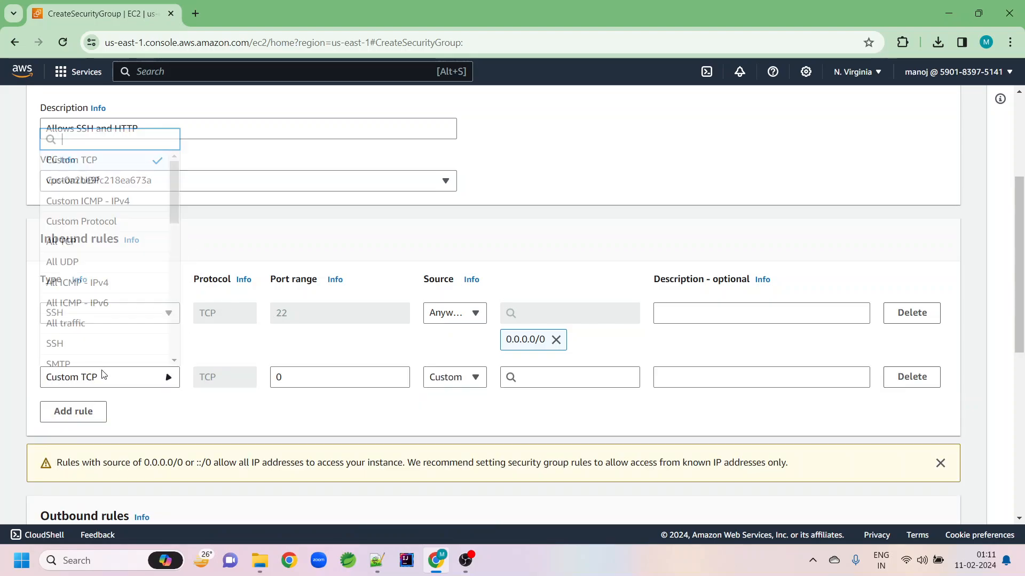
scroll(109, 347, down, 4)
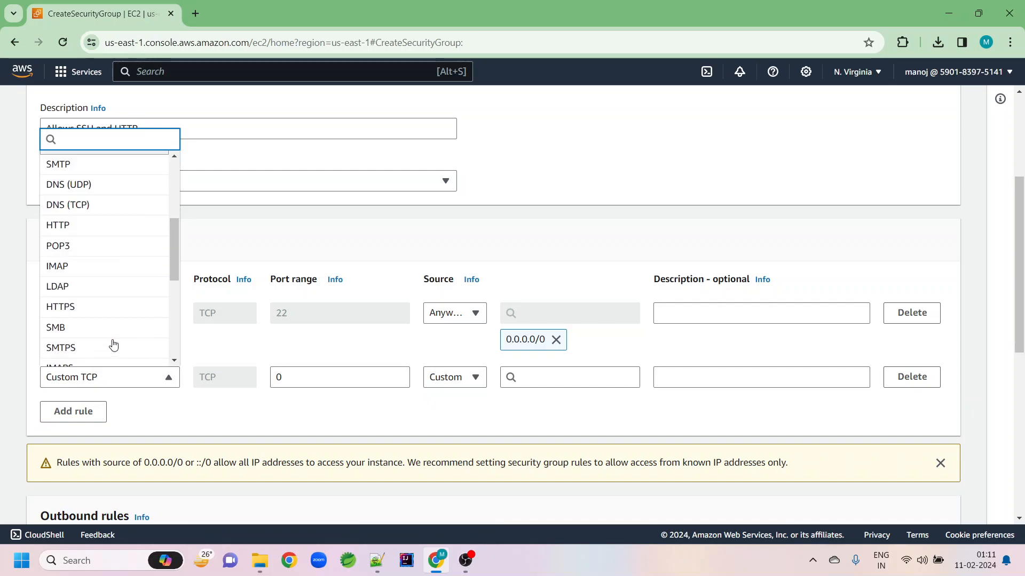
click(98, 229)
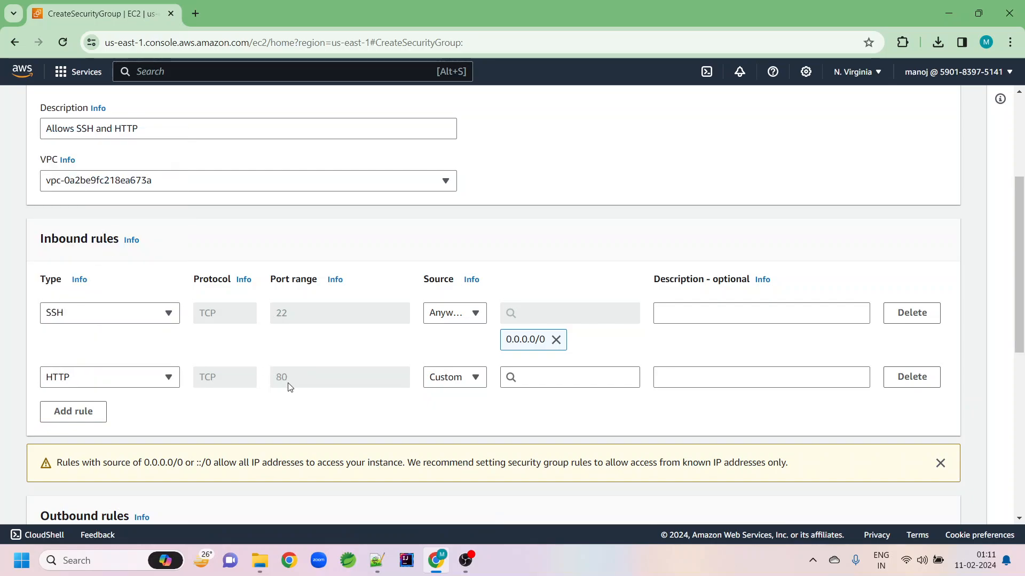
click(457, 379)
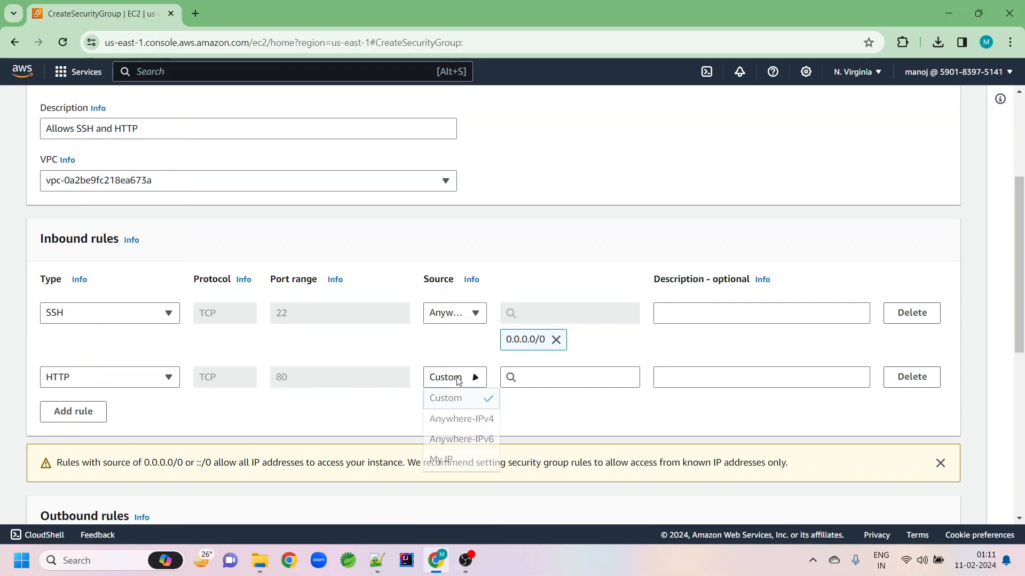
click(453, 419)
- Leave the outbound rules and tags at their defaults and create the security group
scroll(409, 421, down, 4)
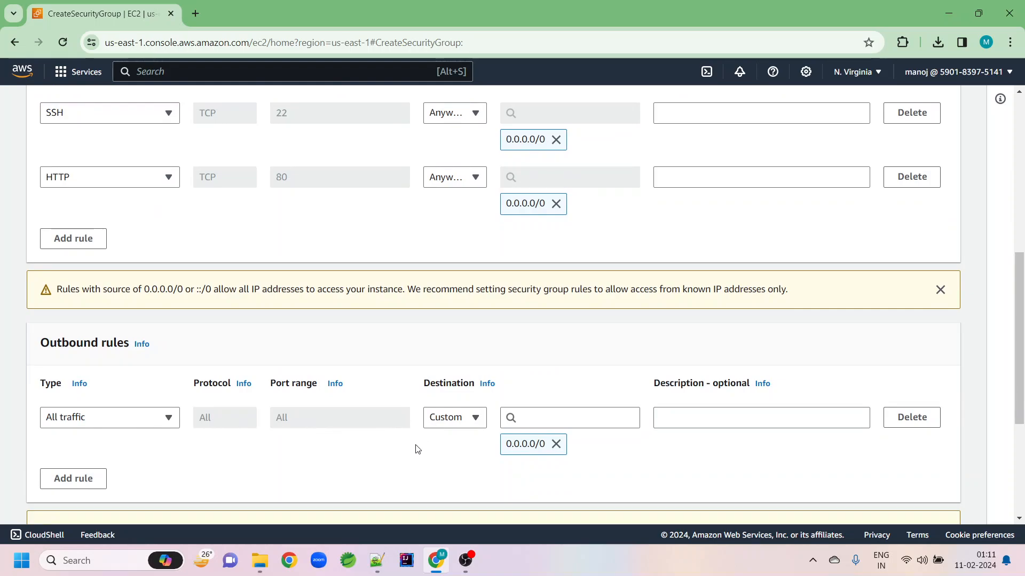
scroll(382, 457, down, 1)
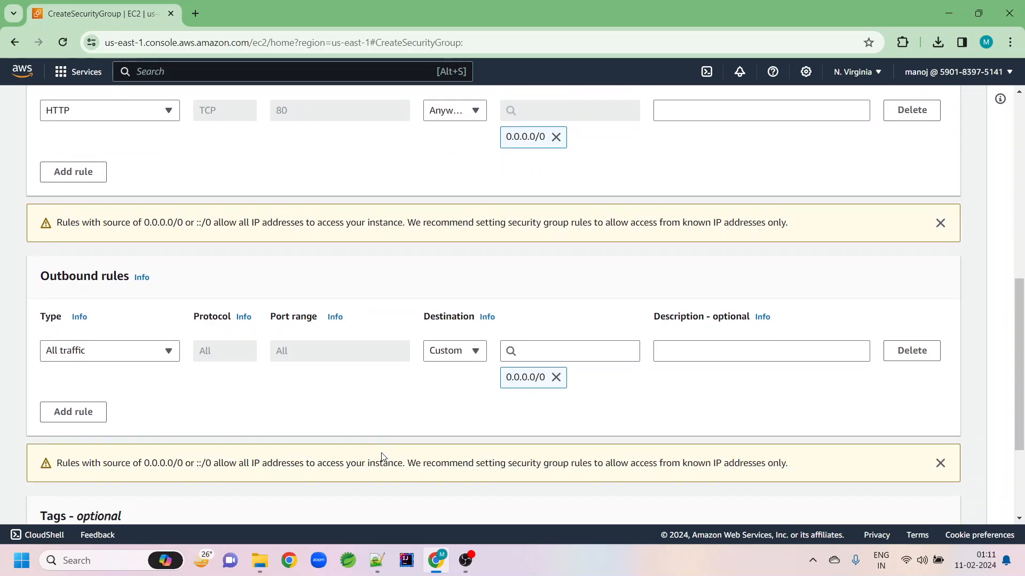
scroll(351, 449, down, 3)
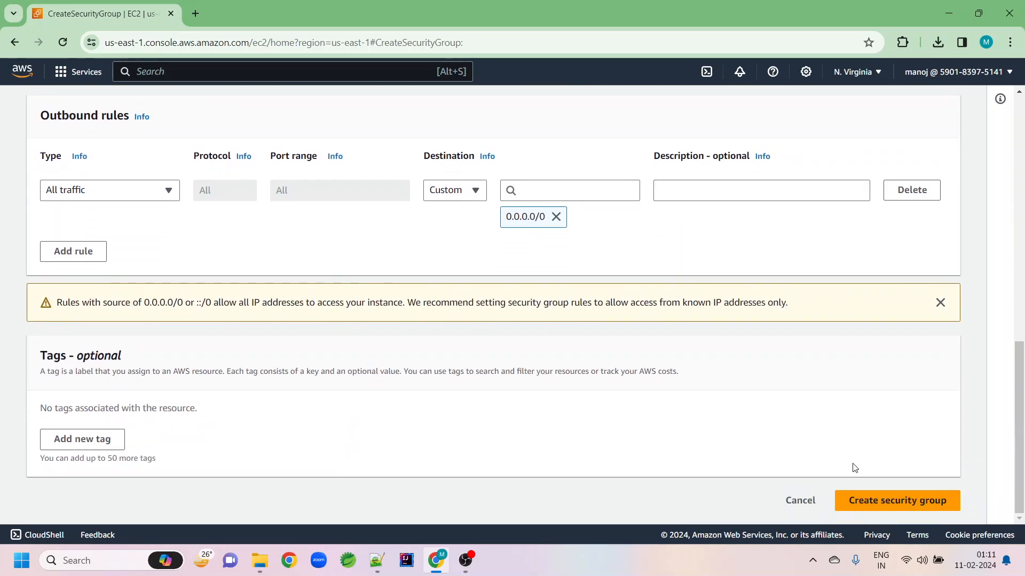
click(859, 501)
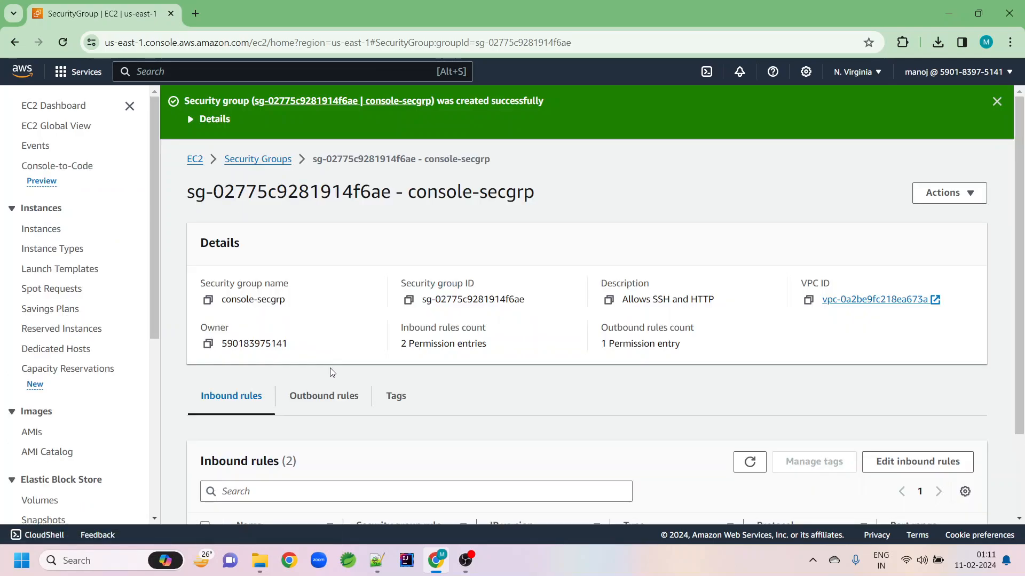
- Review the new security group's details, return to the list of security groups and select console-secgrp there
scroll(332, 372, down, 3)
scroll(333, 368, up, 3)
click(250, 160)
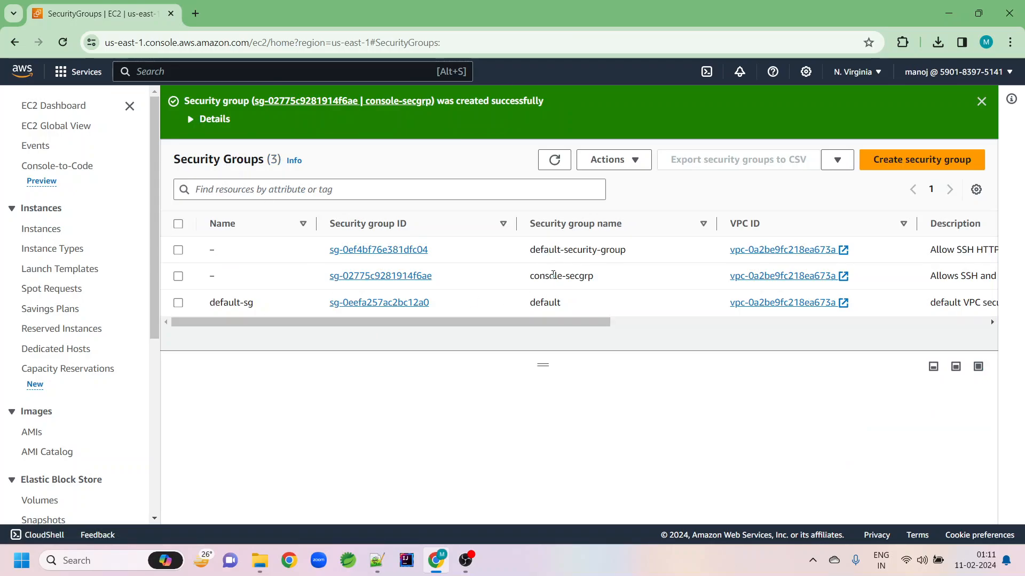
drag(536, 276, 591, 276)
click(593, 276)
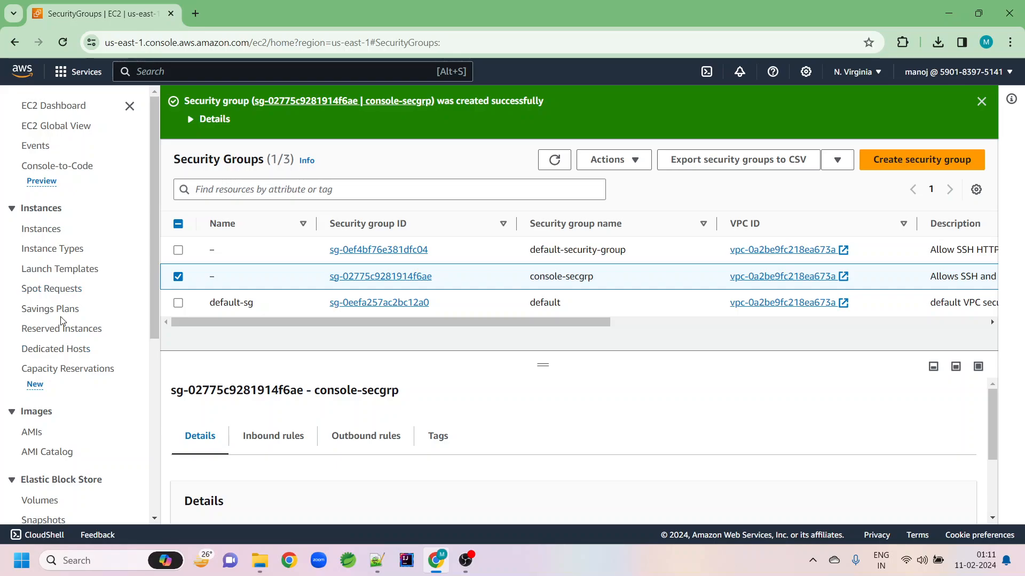
- Start creating a new EC2 key pair and name it consolekeypair
scroll(93, 388, down, 5)
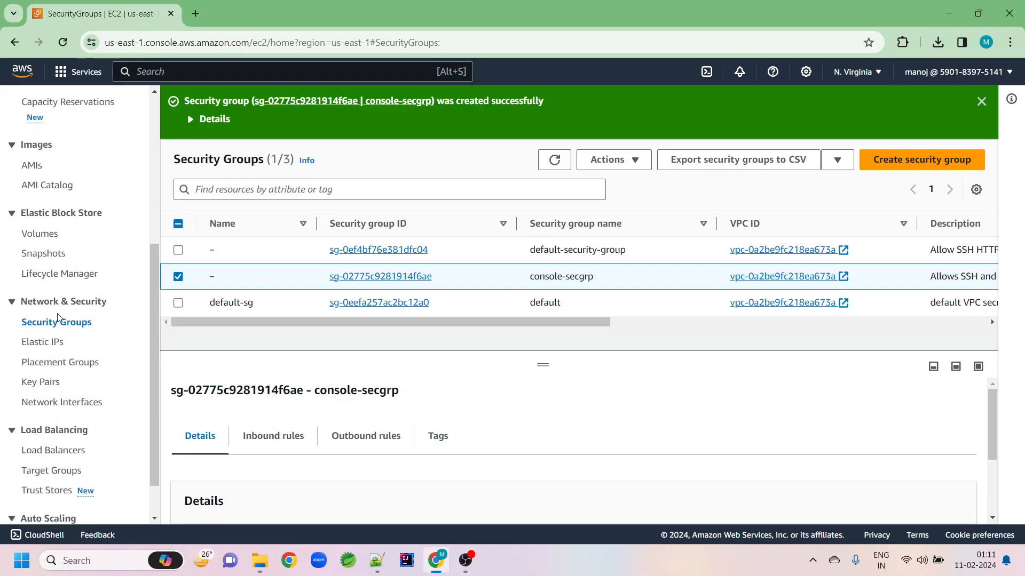
click(42, 387)
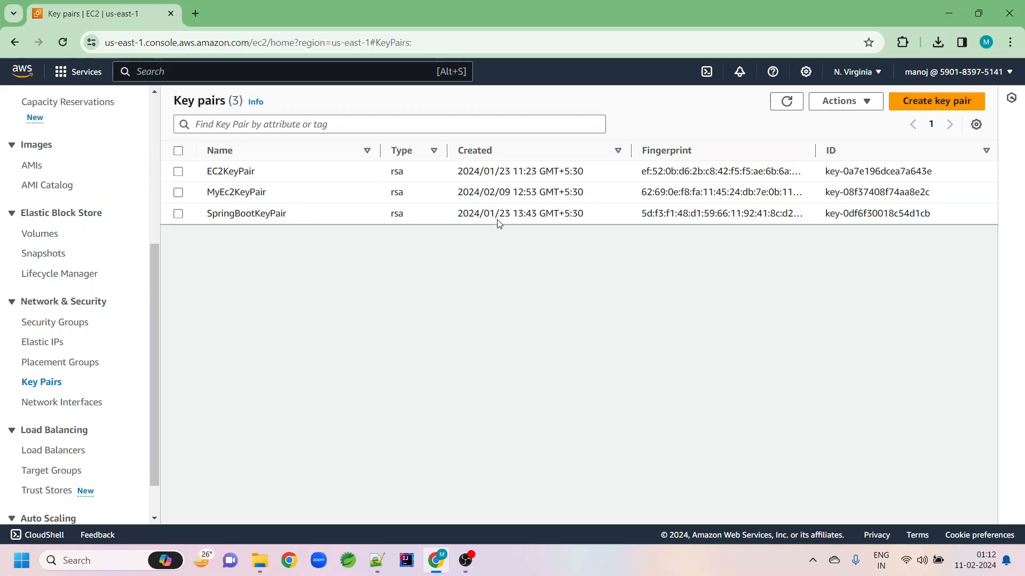
click(950, 105)
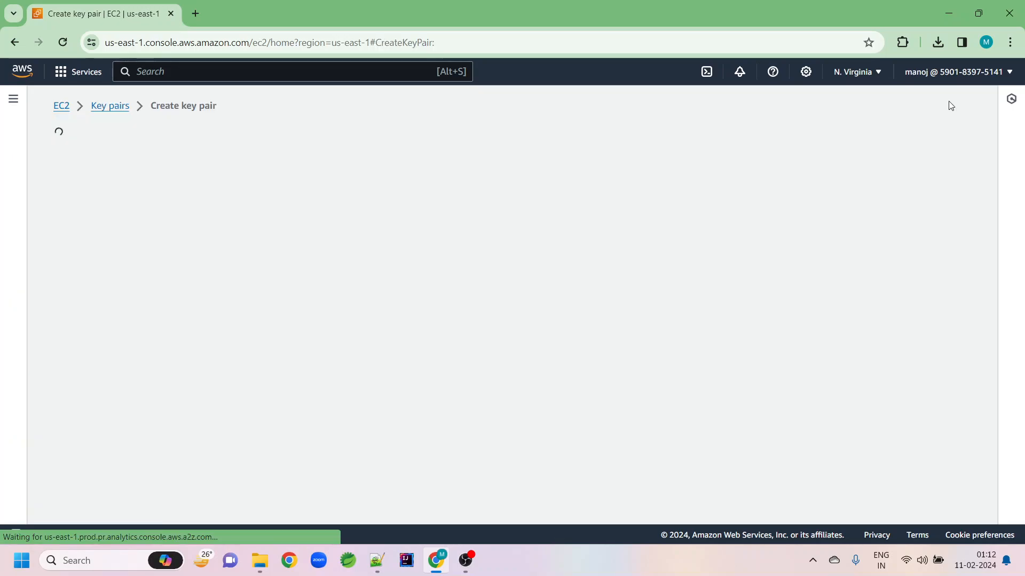
click(257, 269)
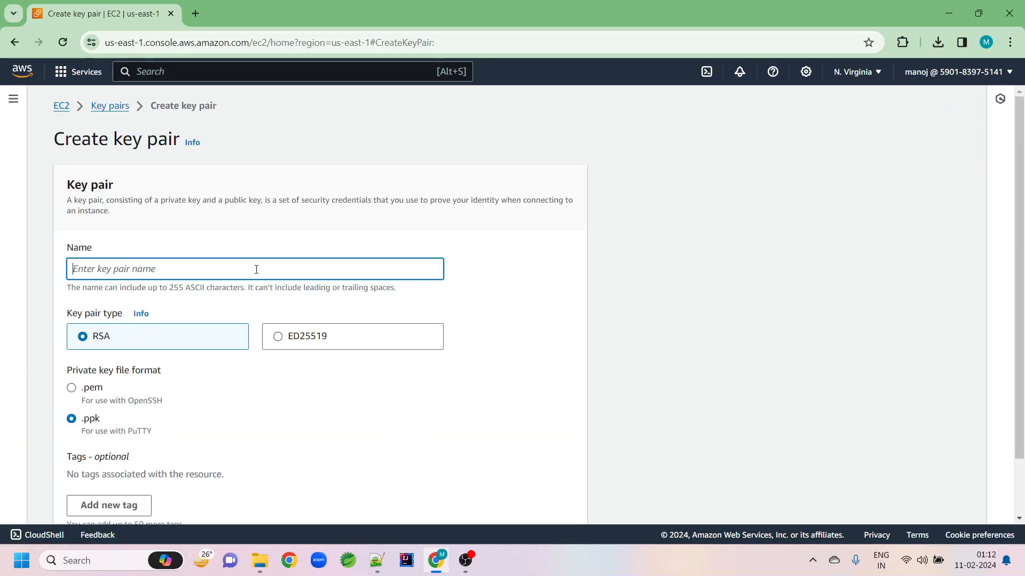
text(co)
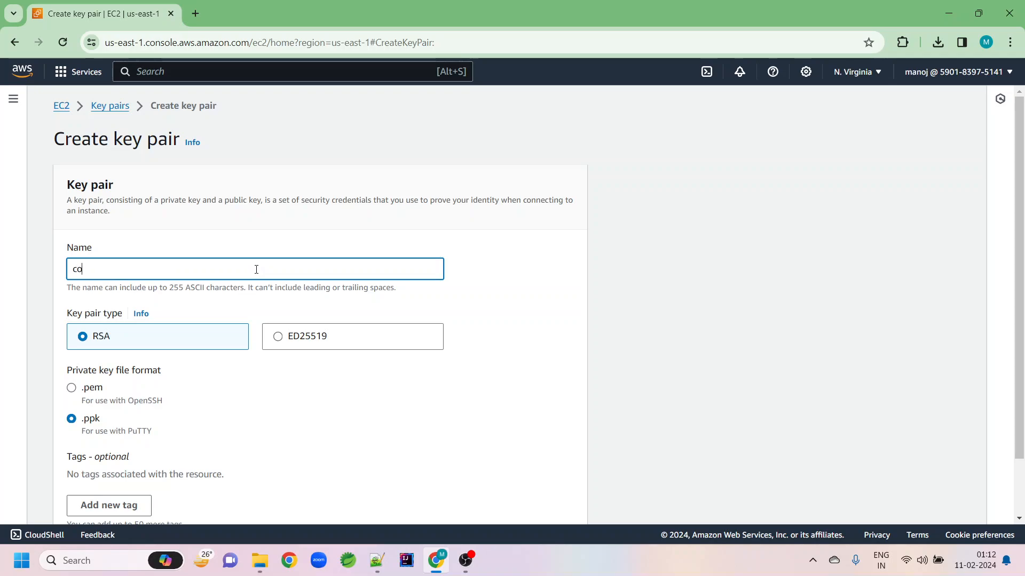
text(nsole)
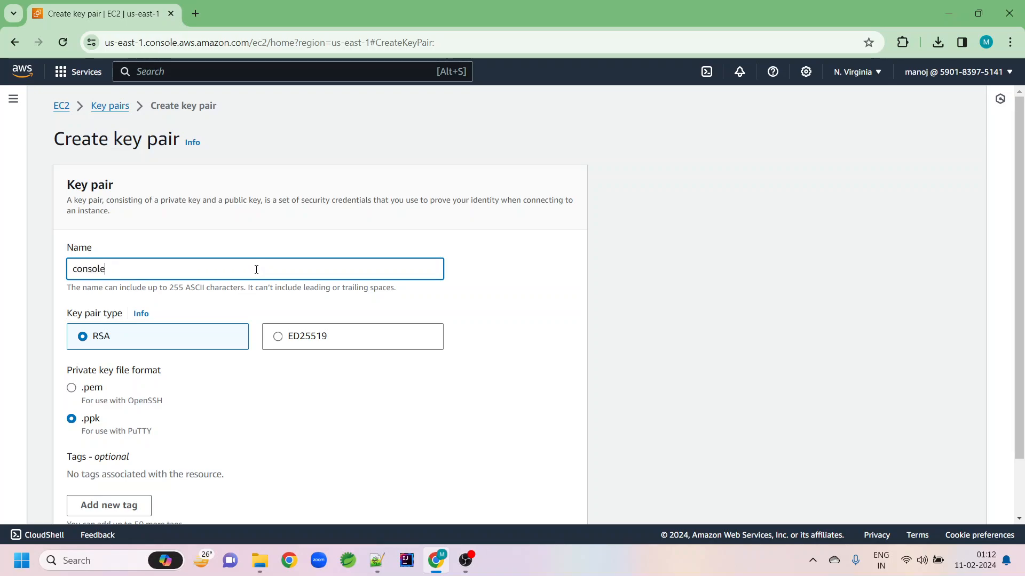
text(keypair)
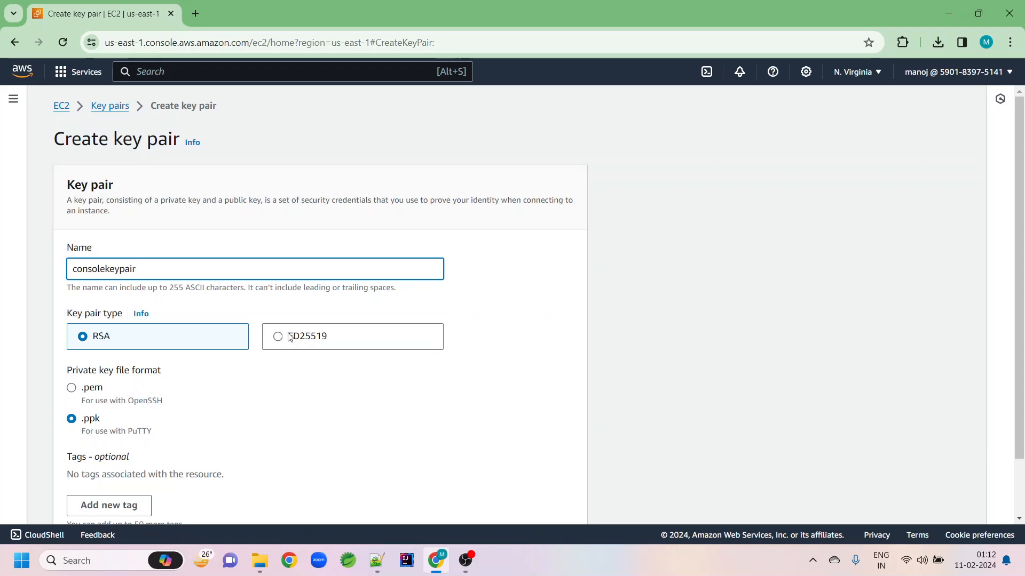
- Check the key pair type help, keep RSA and the .ppk format, and create the key pair
click(141, 314)
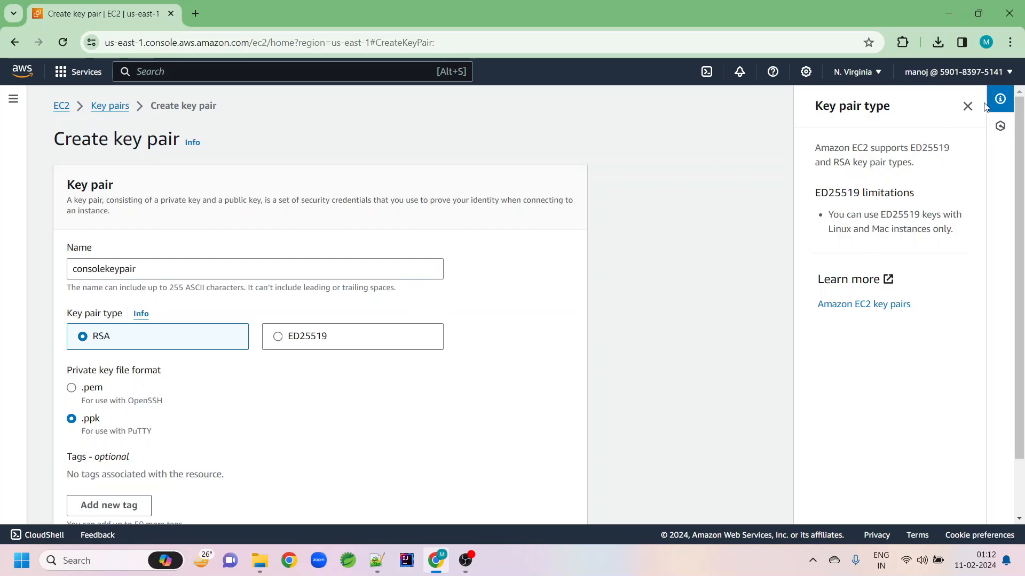
click(968, 107)
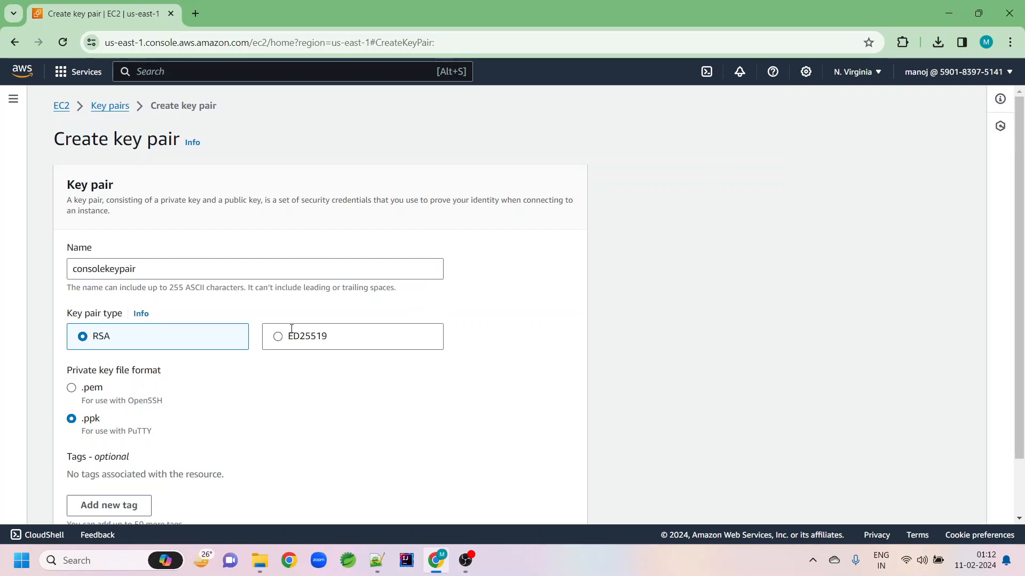
scroll(167, 418, down, 2)
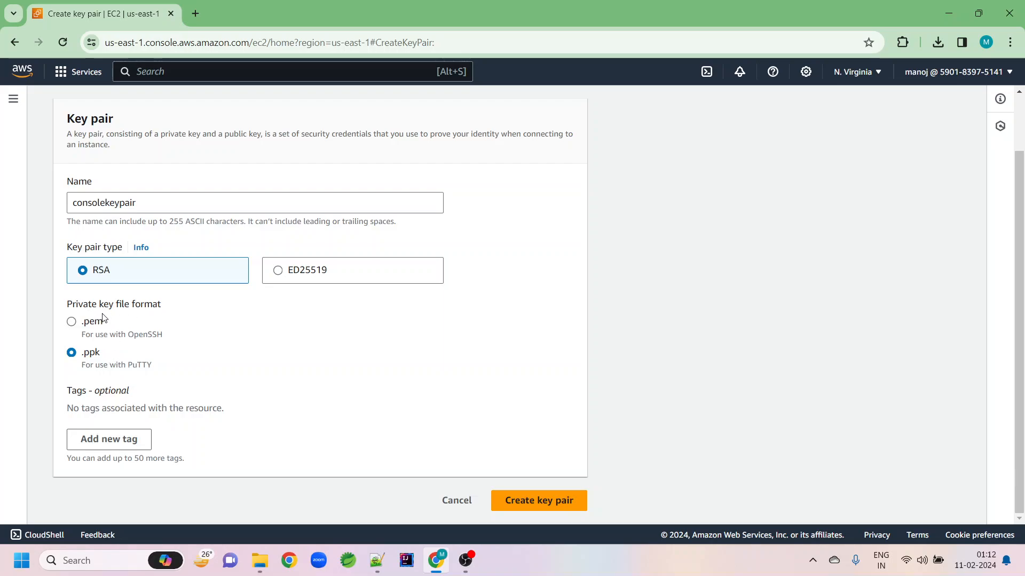
click(514, 508)
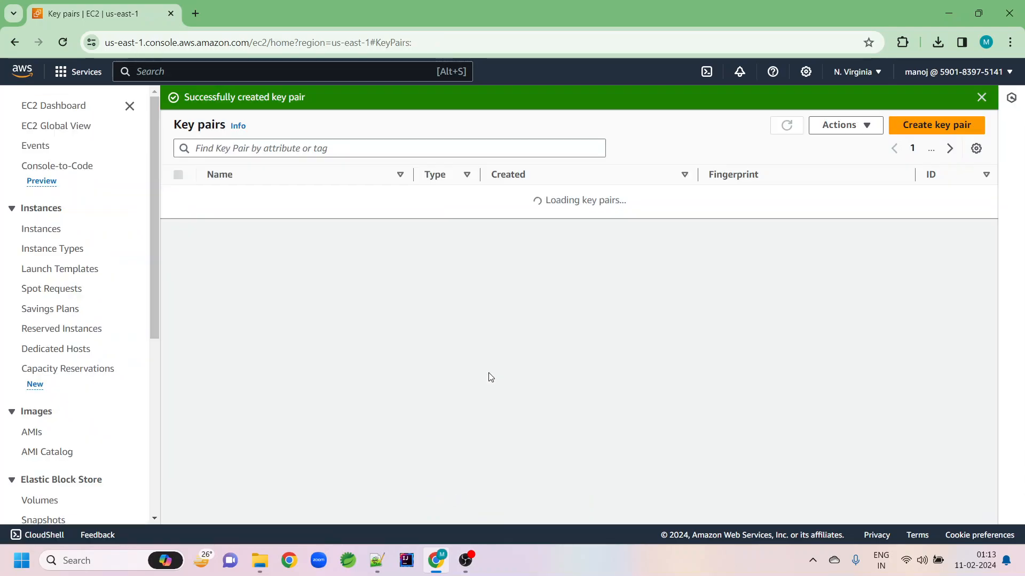
- Check the private key file in the recent downloads and select consolekeypair in the list of key pairs
click(940, 46)
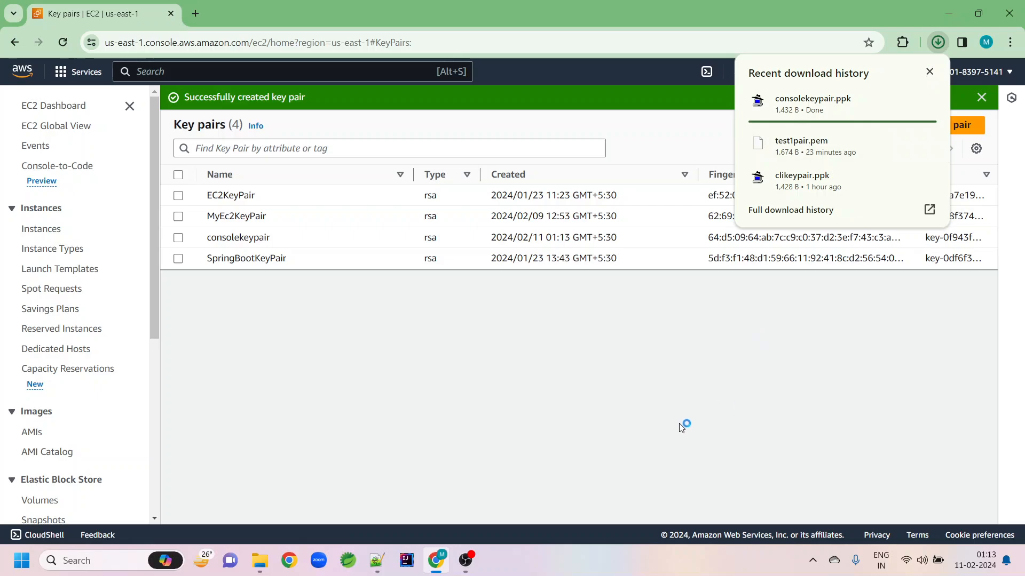
click(441, 410)
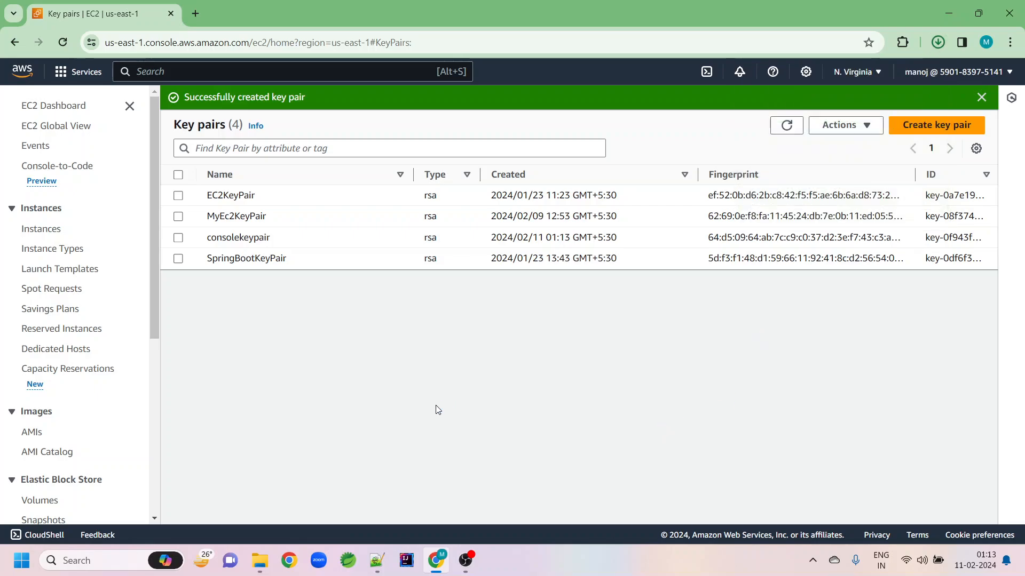
click(180, 238)
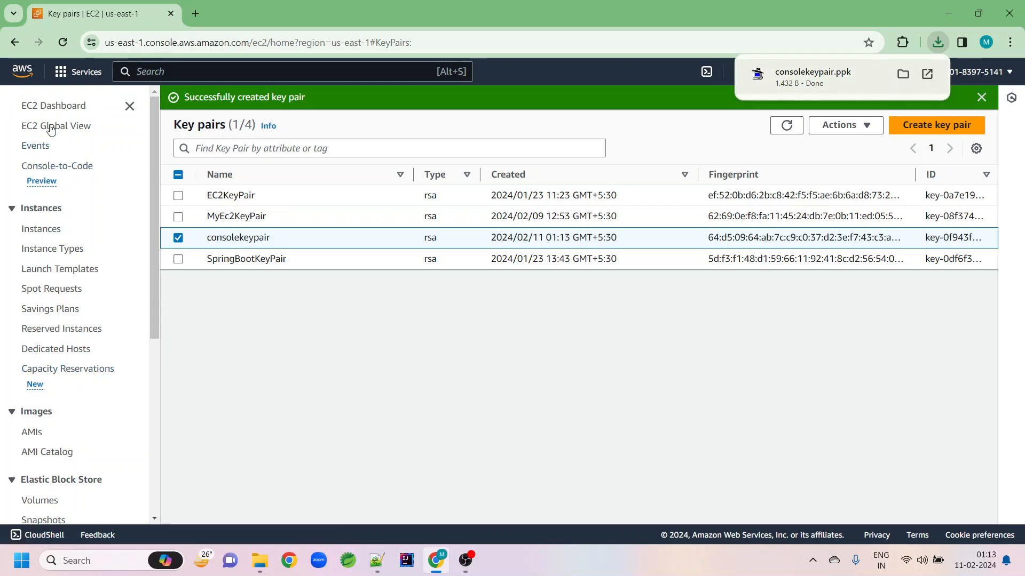
- Start launching a new EC2 instance from the list of running instances and name it instance-from-console
click(50, 105)
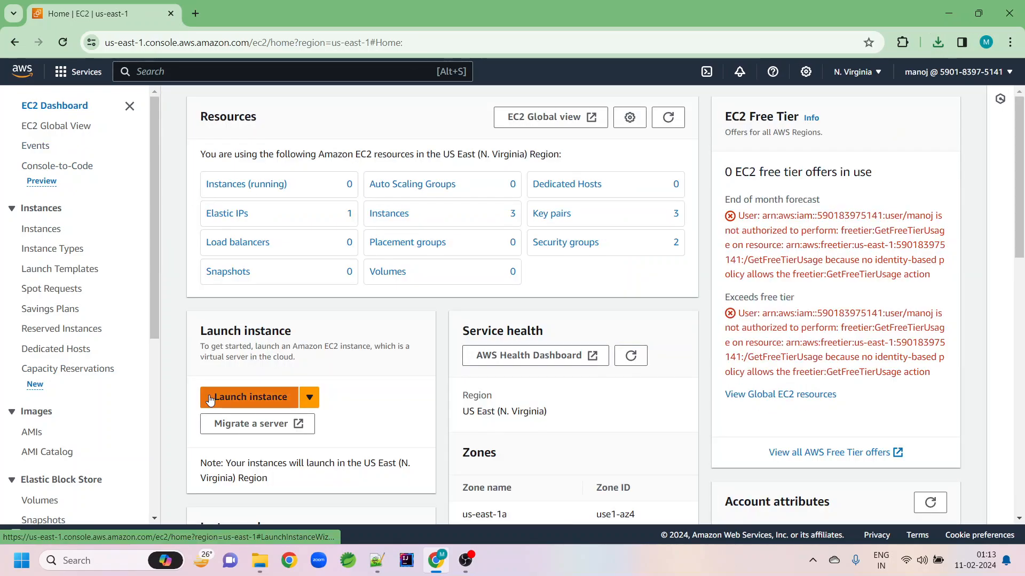
click(225, 184)
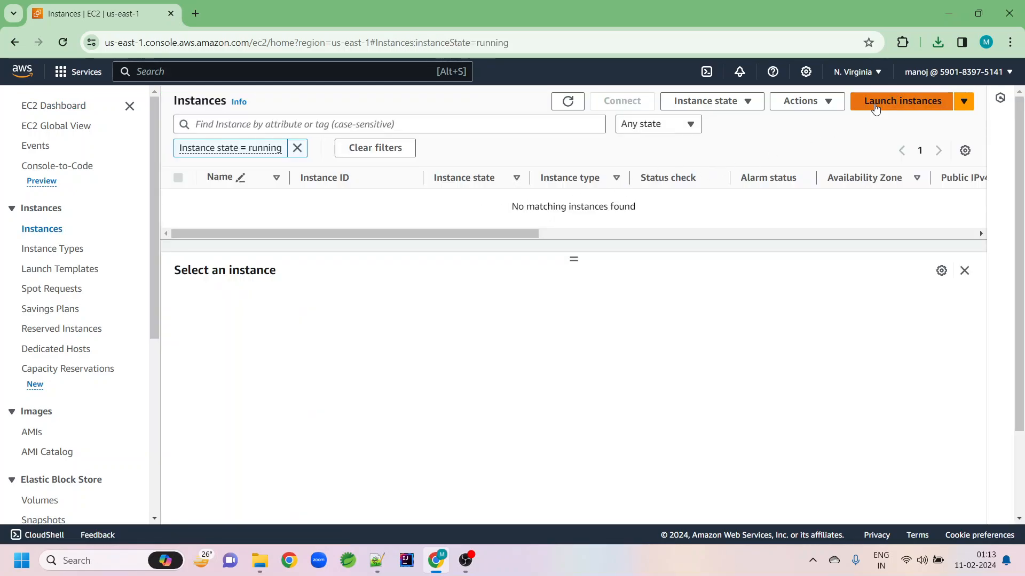
click(875, 107)
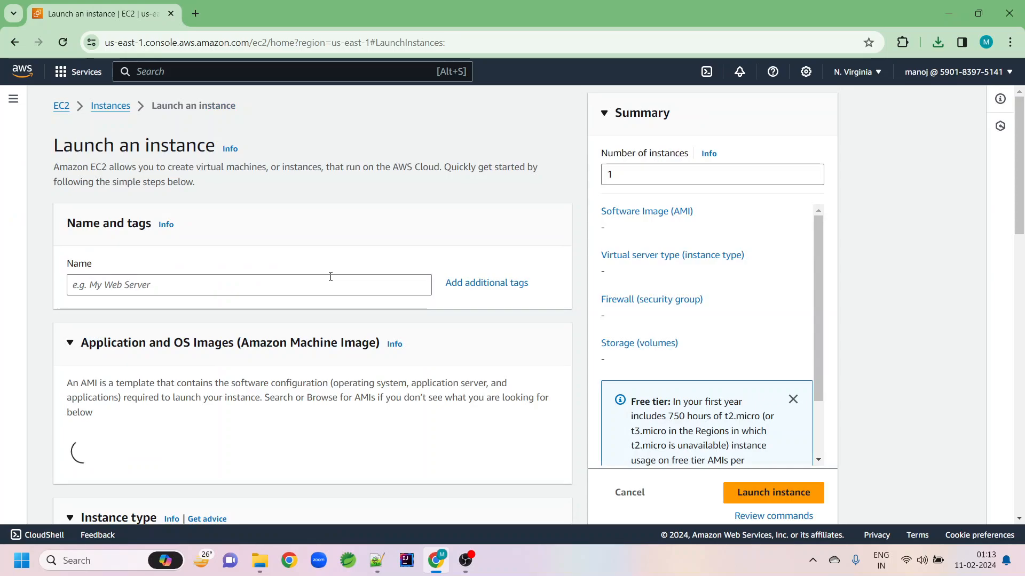
click(331, 284)
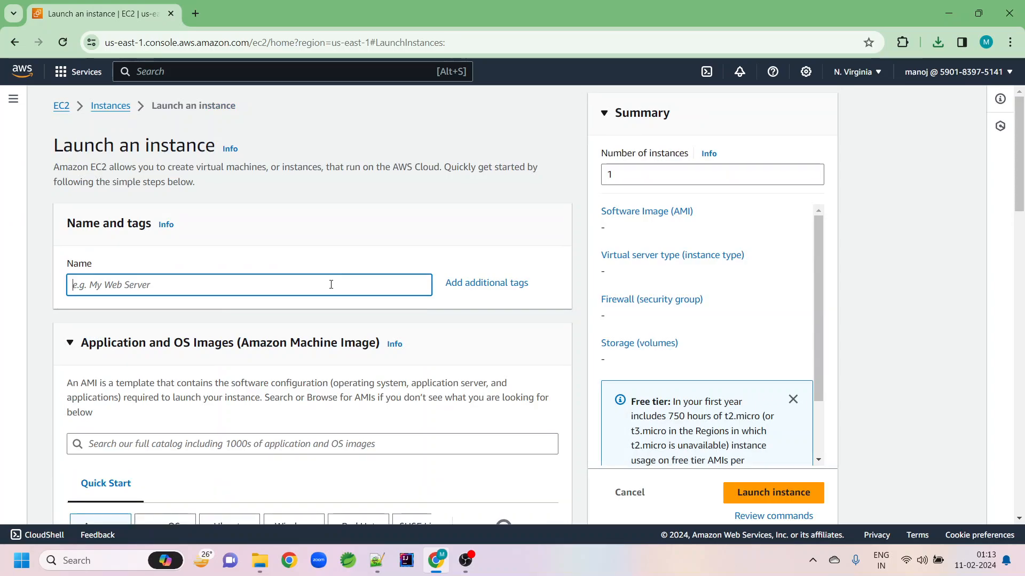
text(ins)
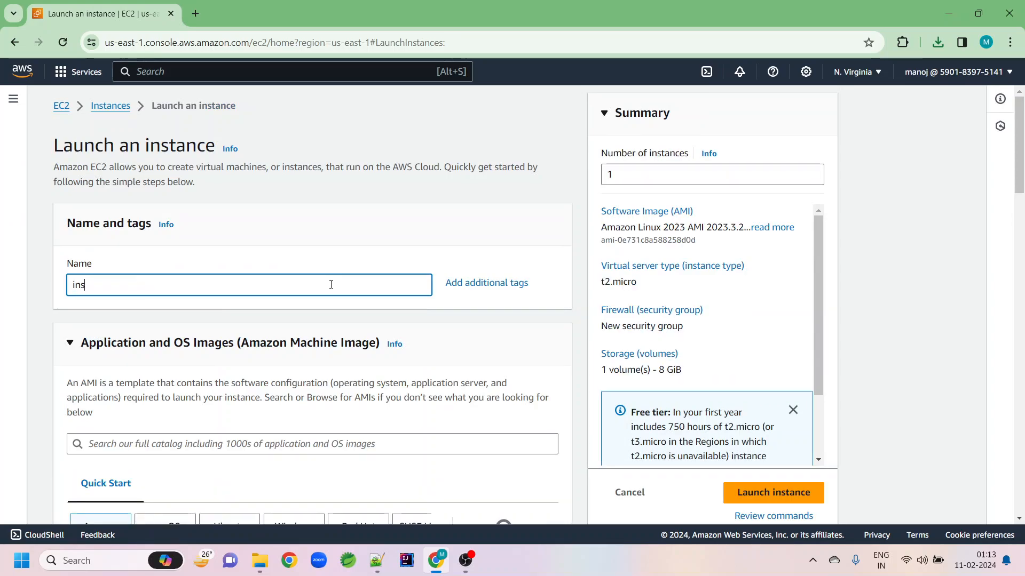
text(tance-from)
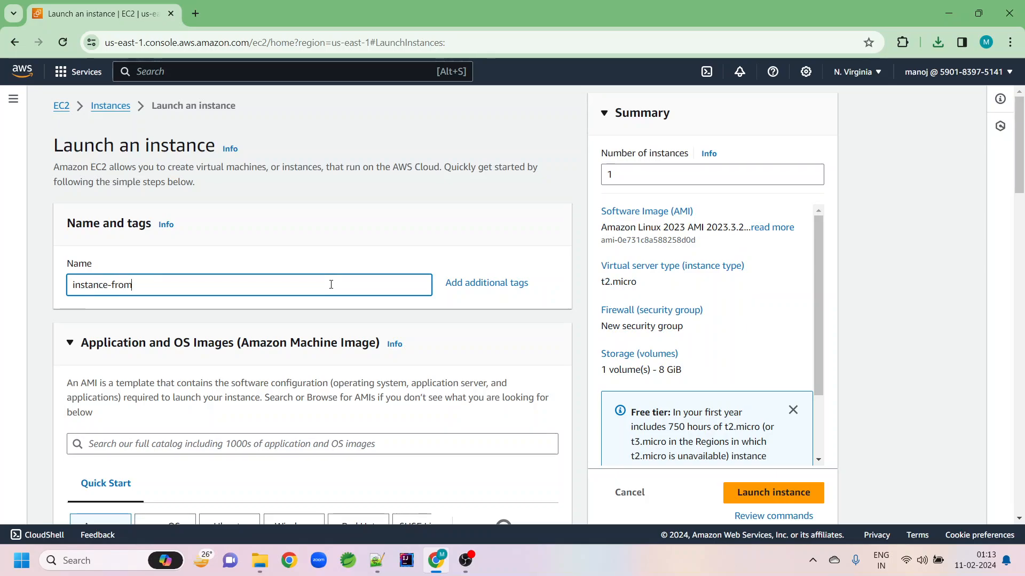
text(-console)
- Review the machine image settings, keeping the Amazon Linux 2023 AMI with 64-bit (x86) architecture
scroll(331, 286, down, 2)
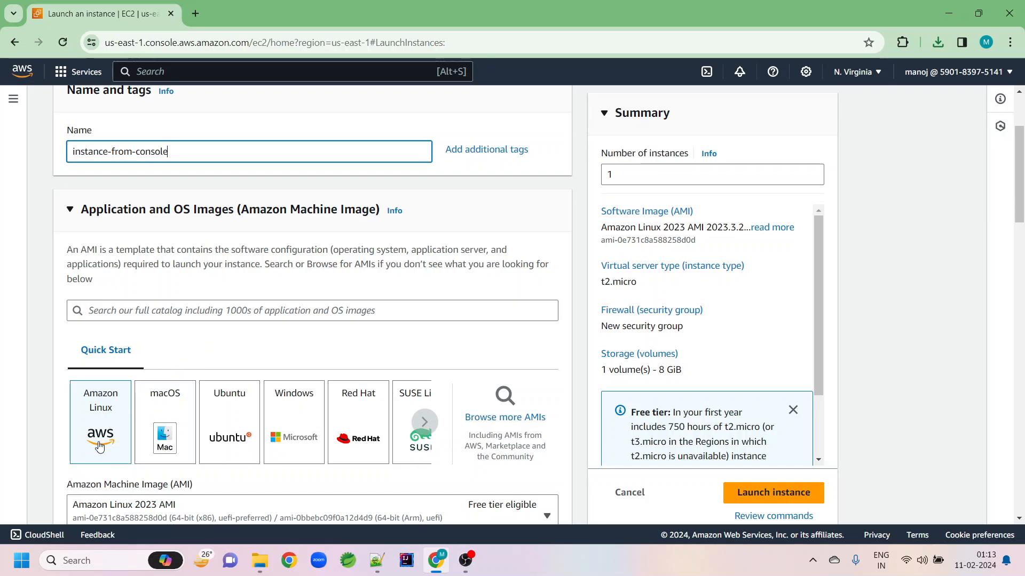
scroll(99, 446, down, 1)
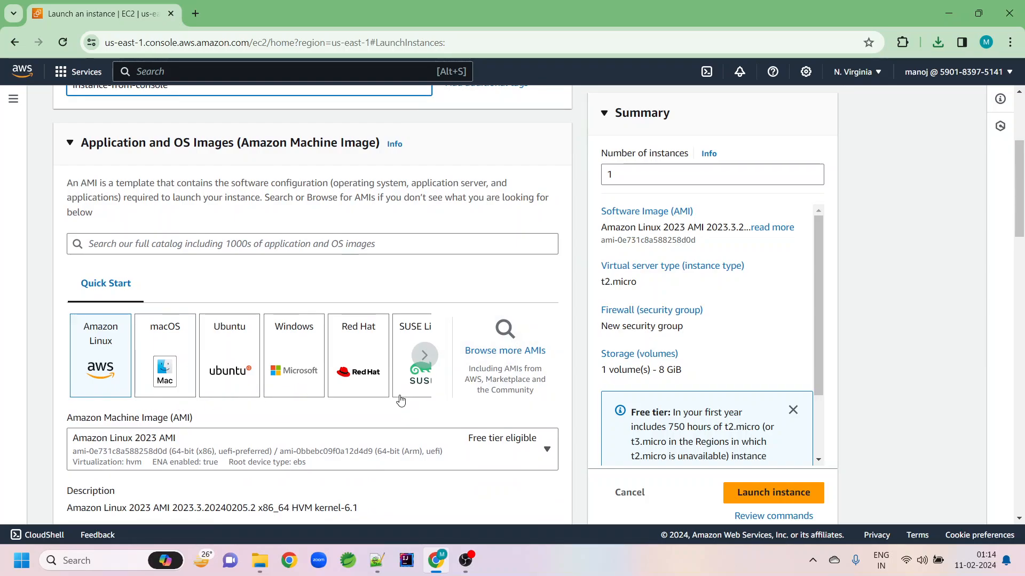
scroll(112, 377, down, 1)
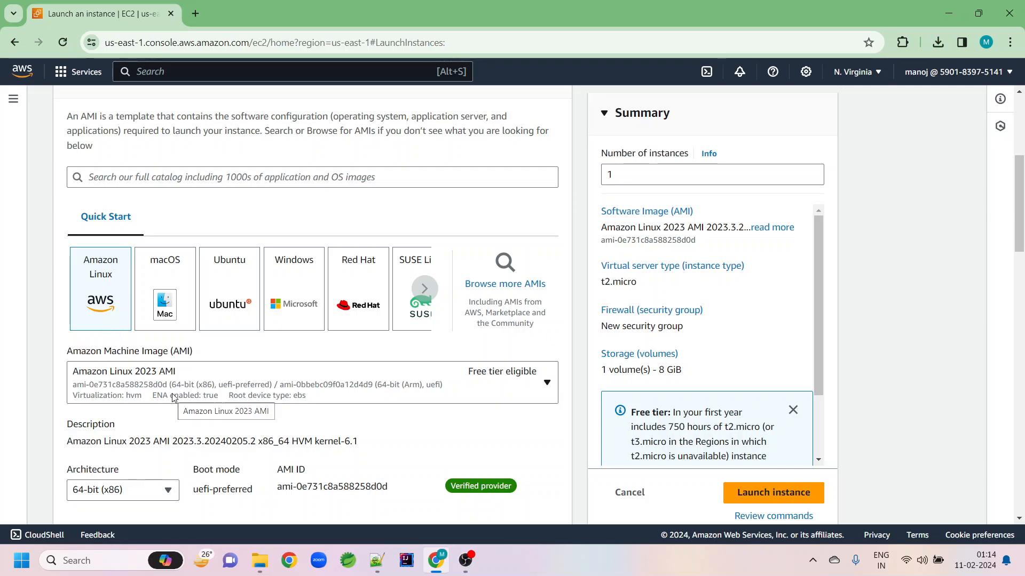
scroll(342, 407, down, 1)
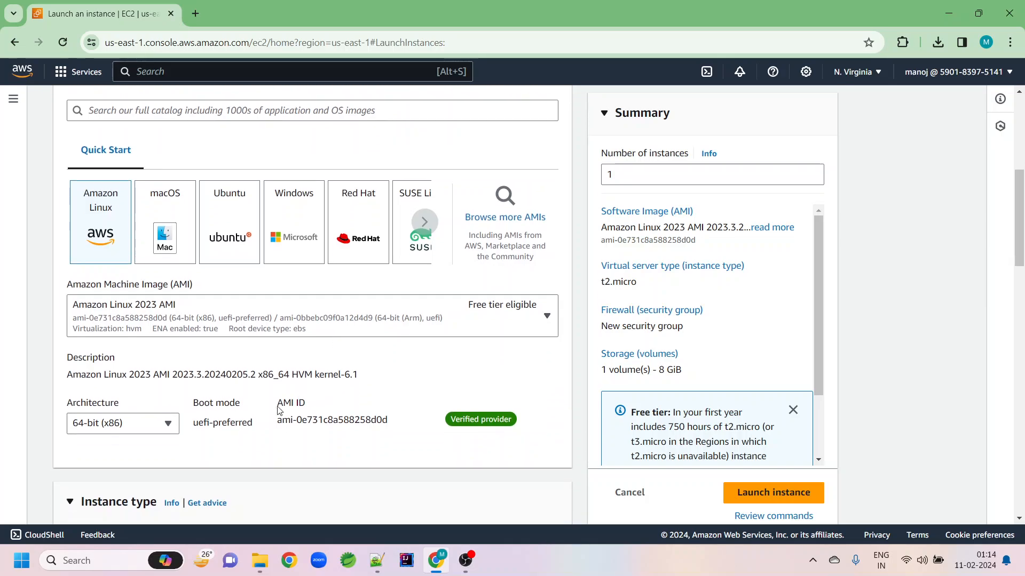
scroll(126, 430, down, 3)
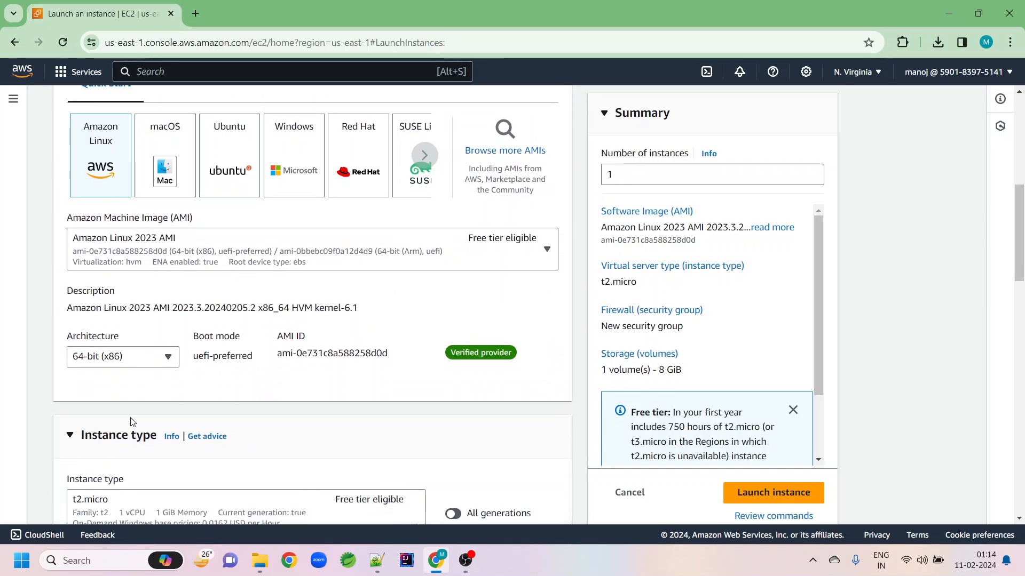
scroll(148, 416, down, 1)
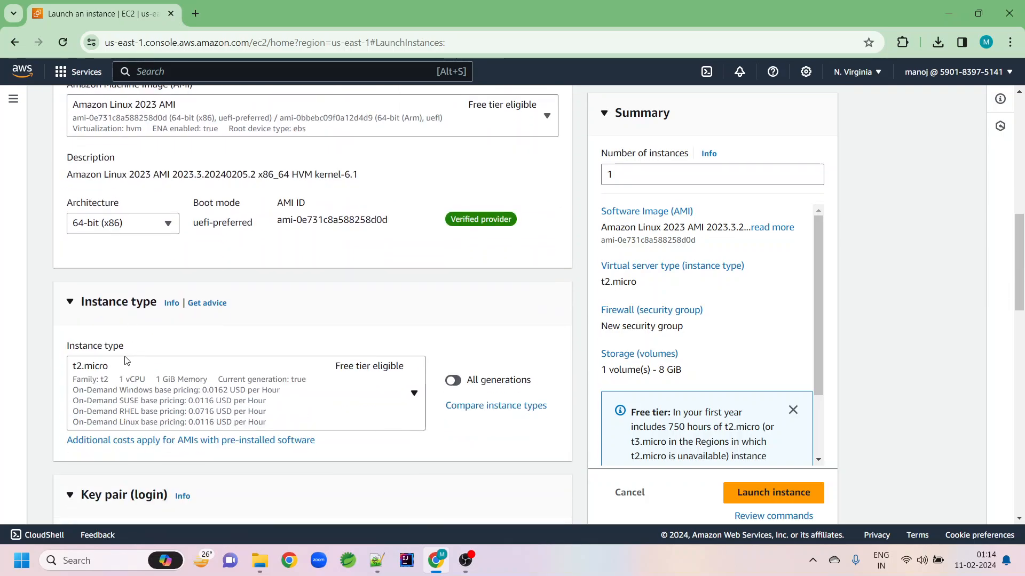
- Look through the available instance types with their memory and pricing, keeping t2.micro as the instance type
click(317, 392)
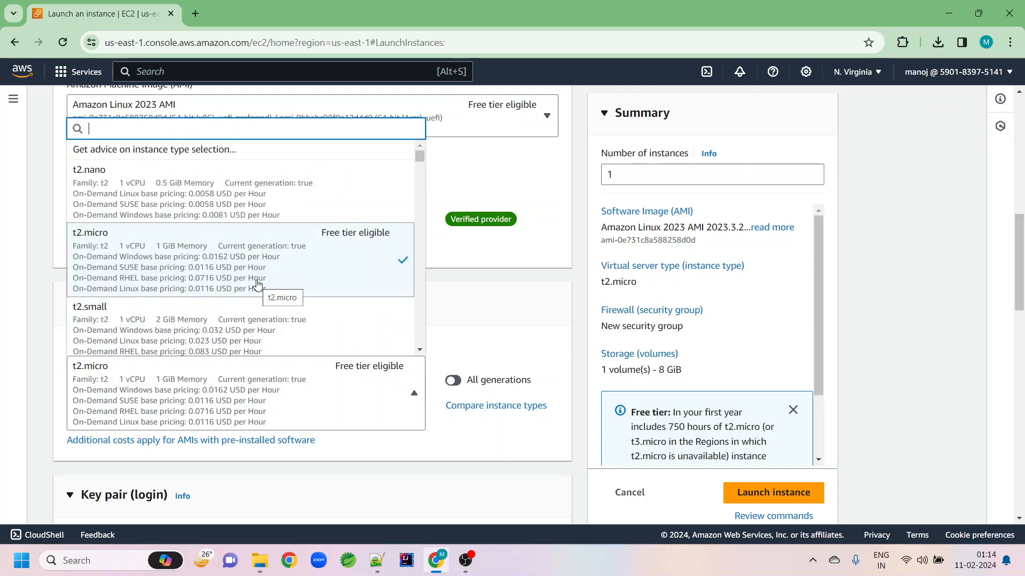
scroll(258, 283, down, 3)
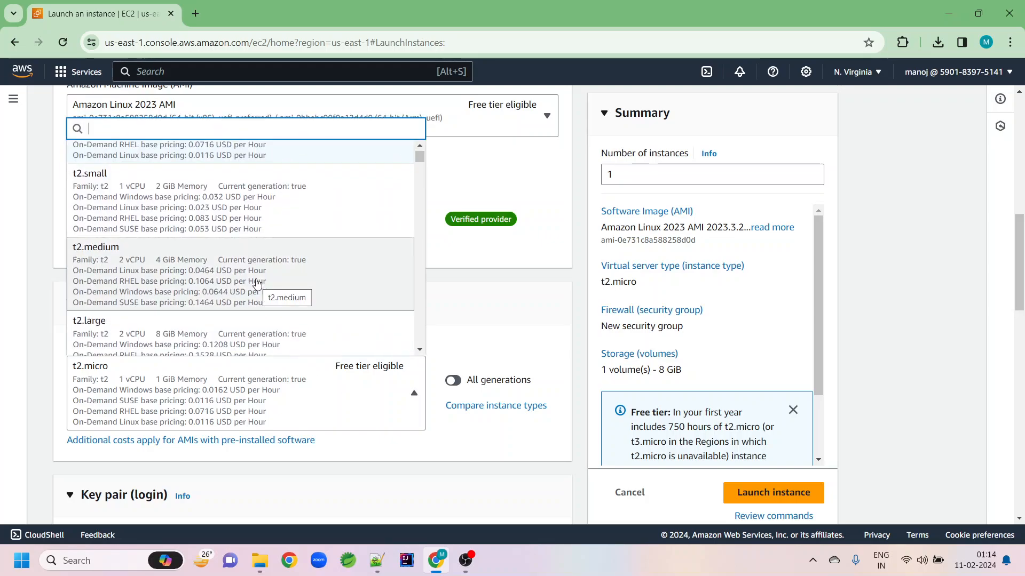
scroll(258, 283, down, 1)
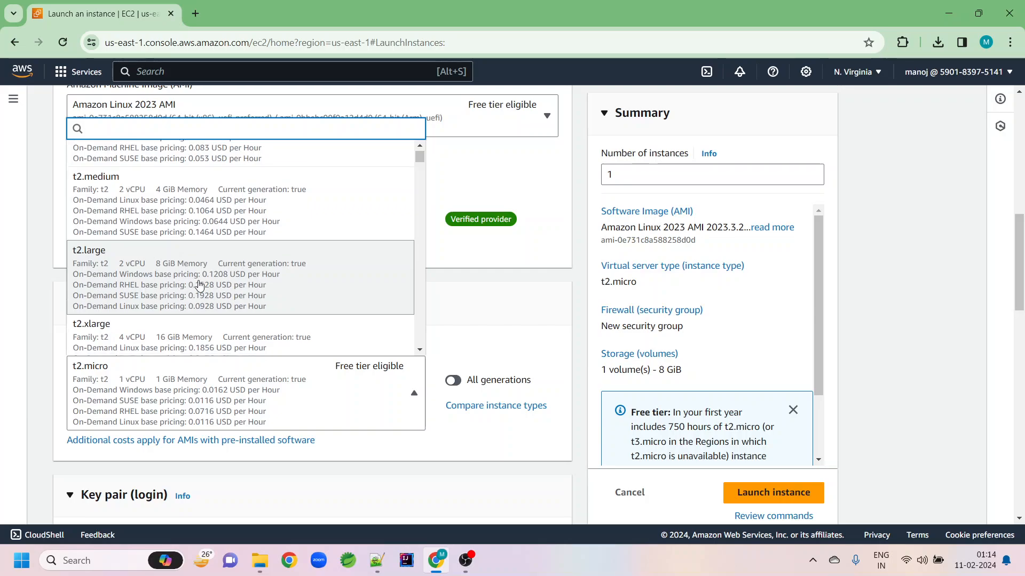
scroll(201, 285, down, 7)
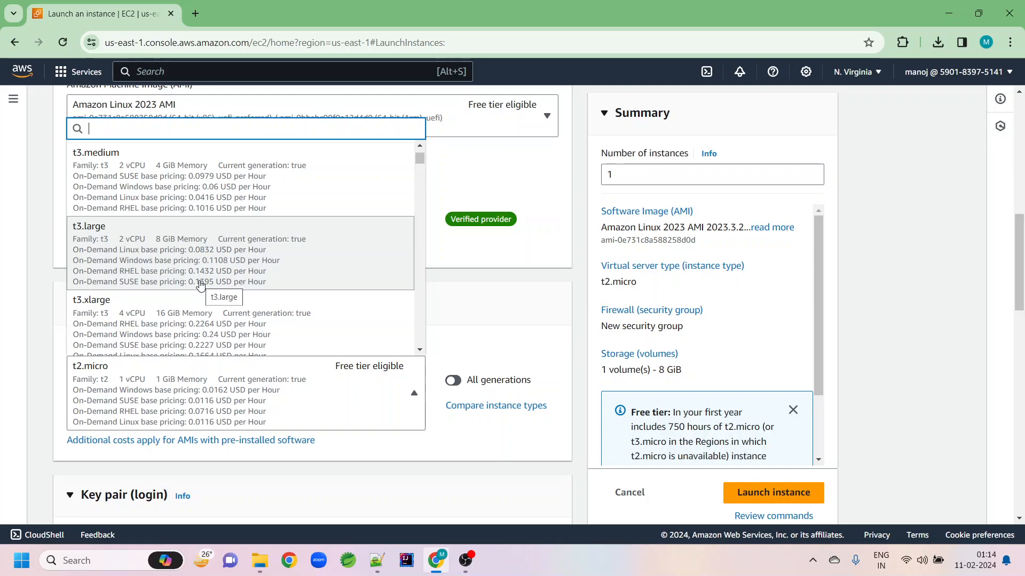
scroll(201, 284, down, 10)
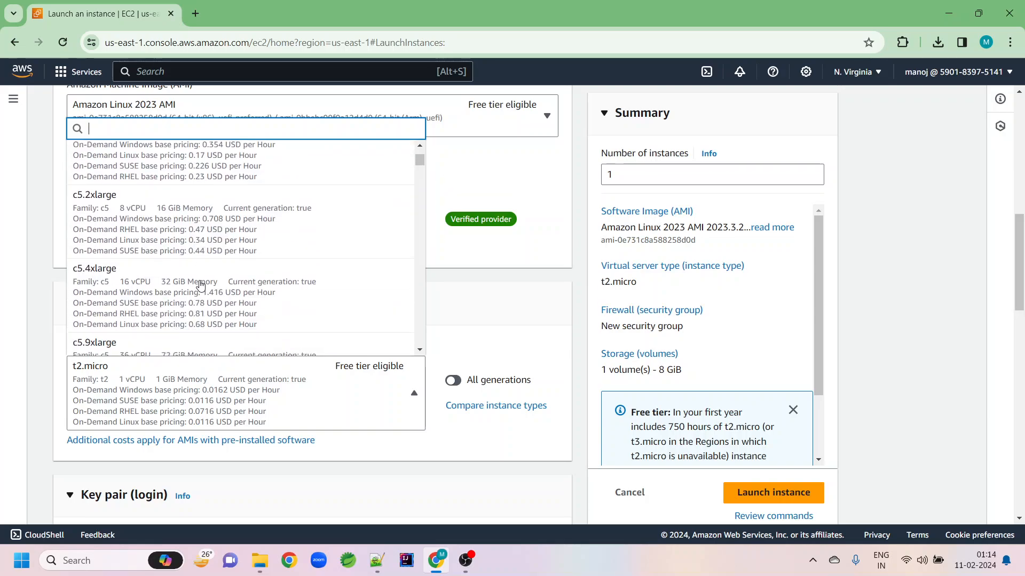
scroll(201, 285, down, 5)
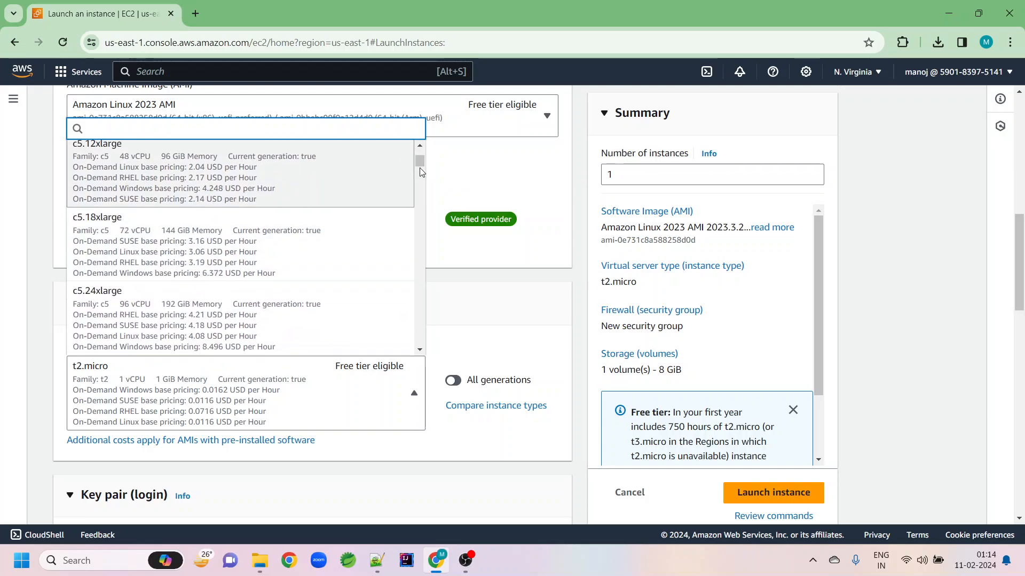
drag(419, 158, 433, 221)
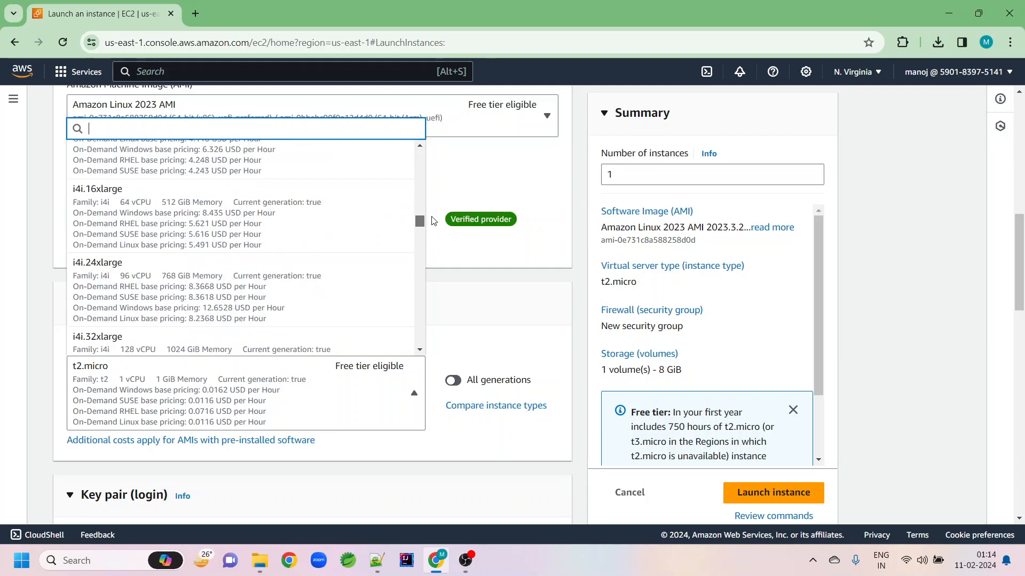
click(475, 317)
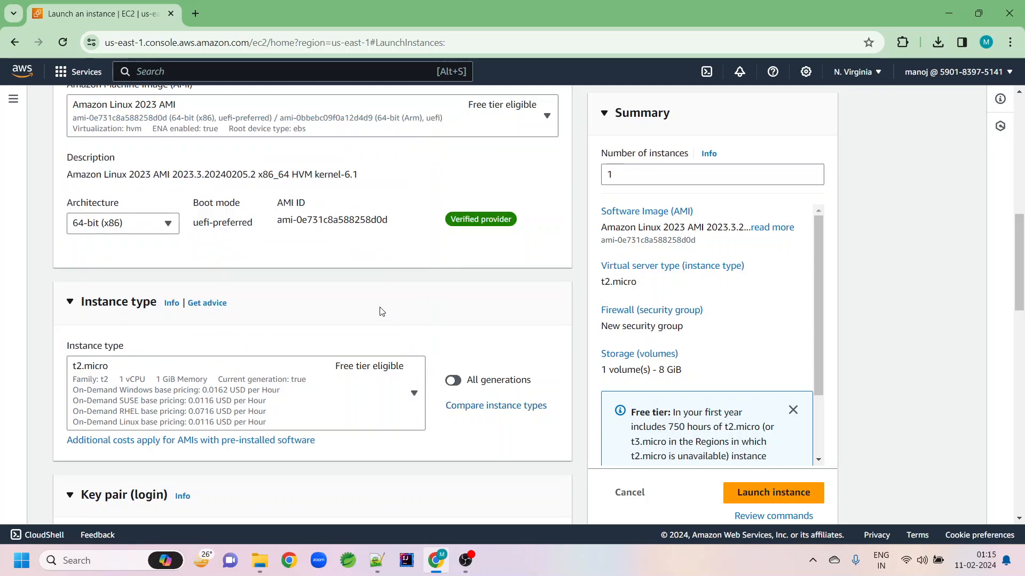
scroll(382, 312, down, 2)
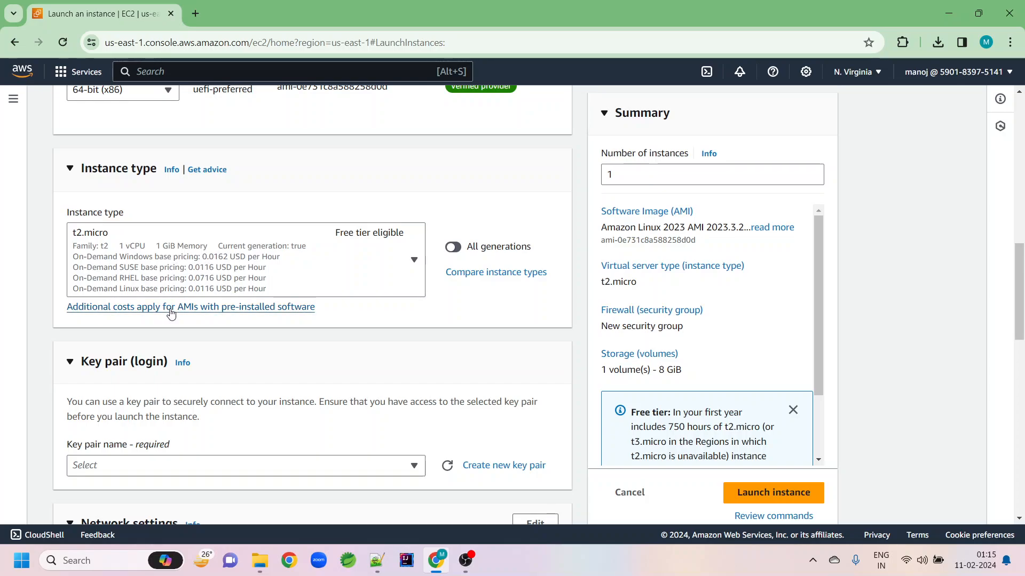
- Choose consolekeypair as the login key pair for the new instance
scroll(183, 392, down, 2)
scroll(183, 392, down, 1)
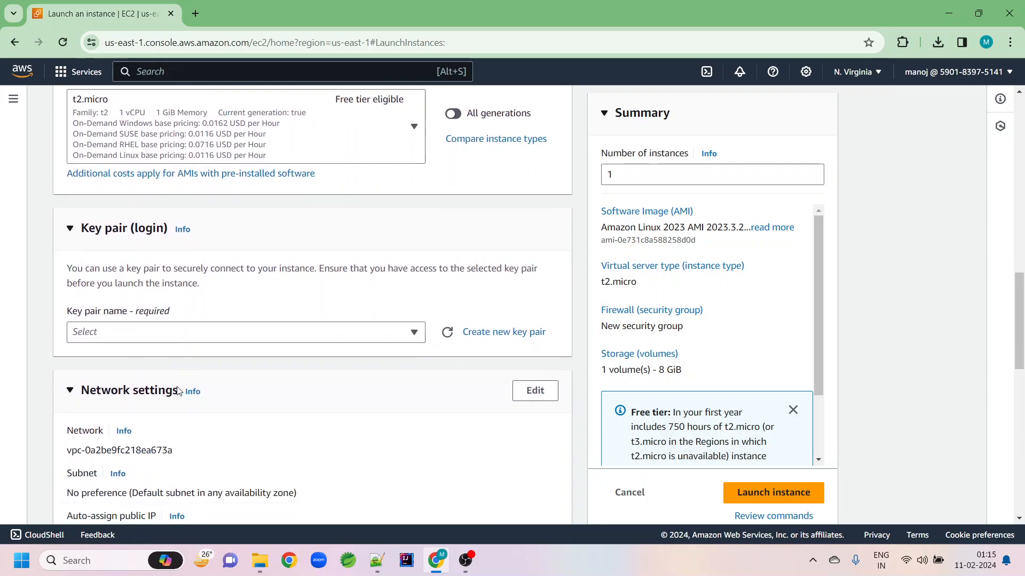
click(152, 340)
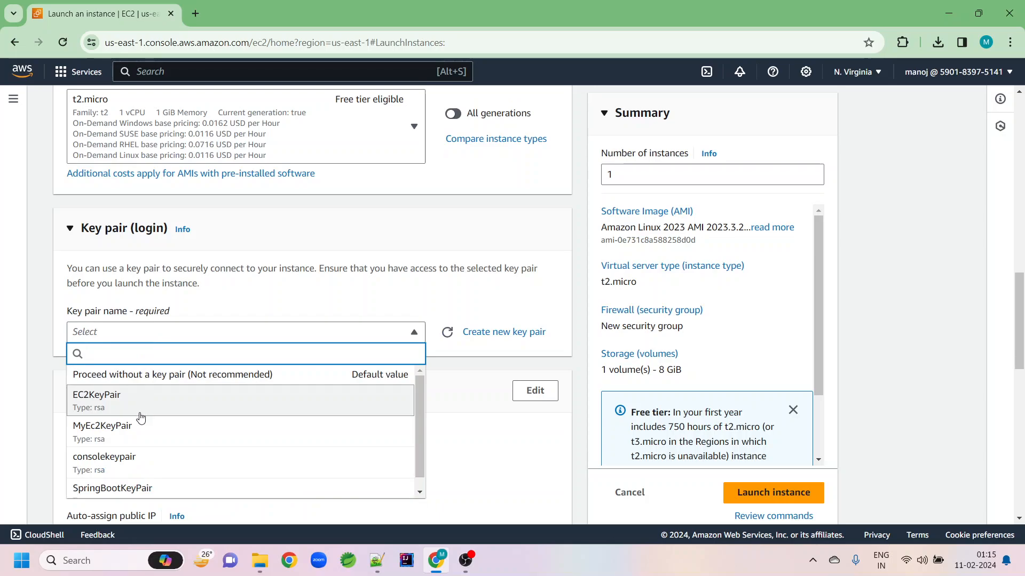
click(146, 467)
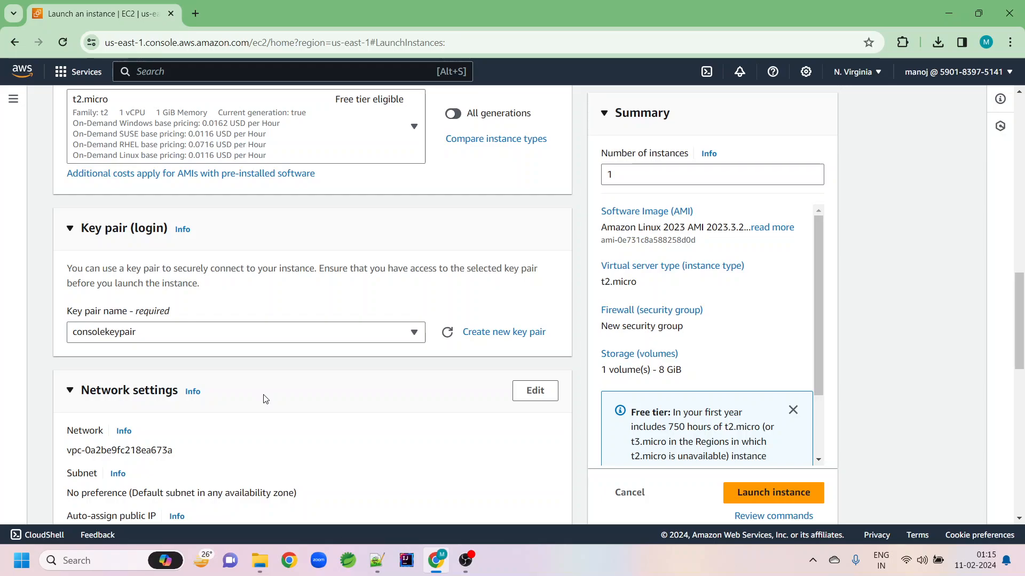
- Switch the firewall setting to an existing security group and assign console-secgrp to the instance
scroll(266, 399, down, 3)
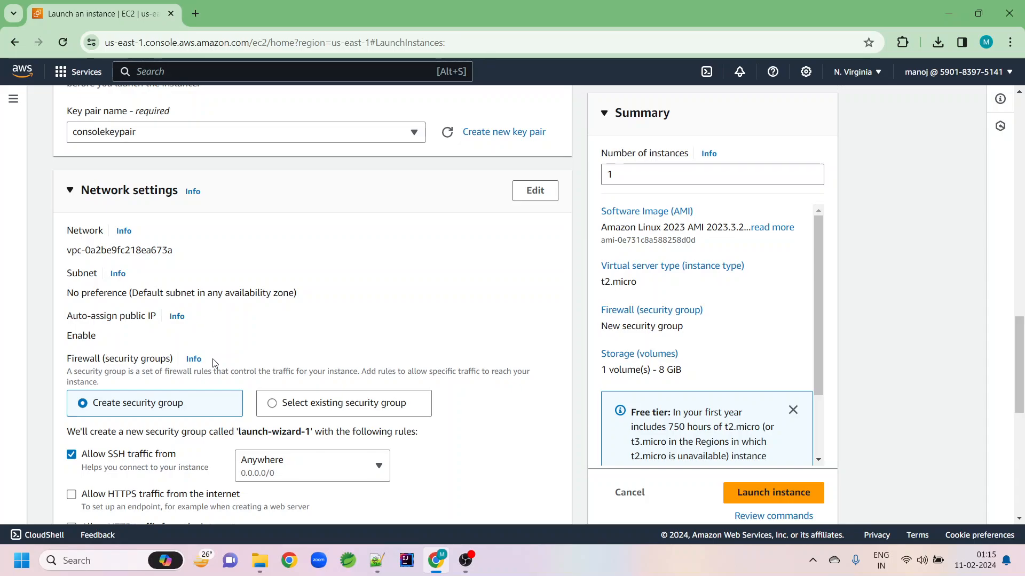
scroll(138, 373, down, 1)
scroll(137, 373, down, 1)
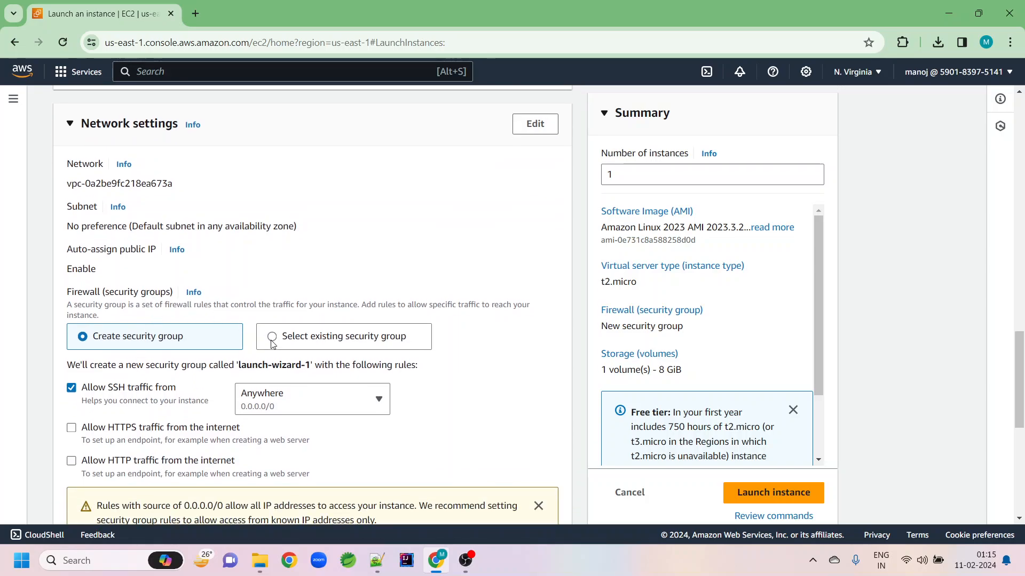
scroll(194, 323, down, 1)
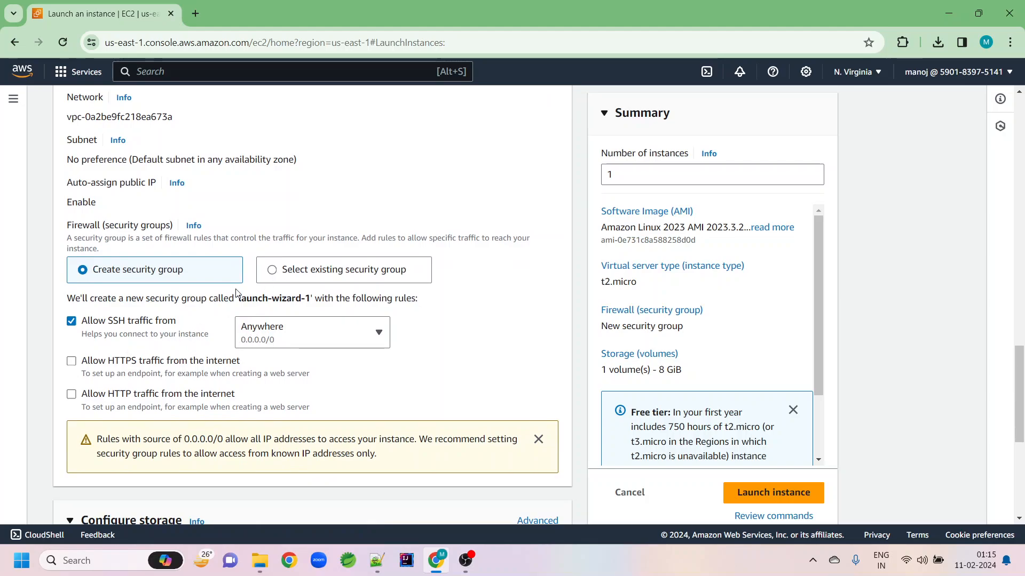
click(272, 276)
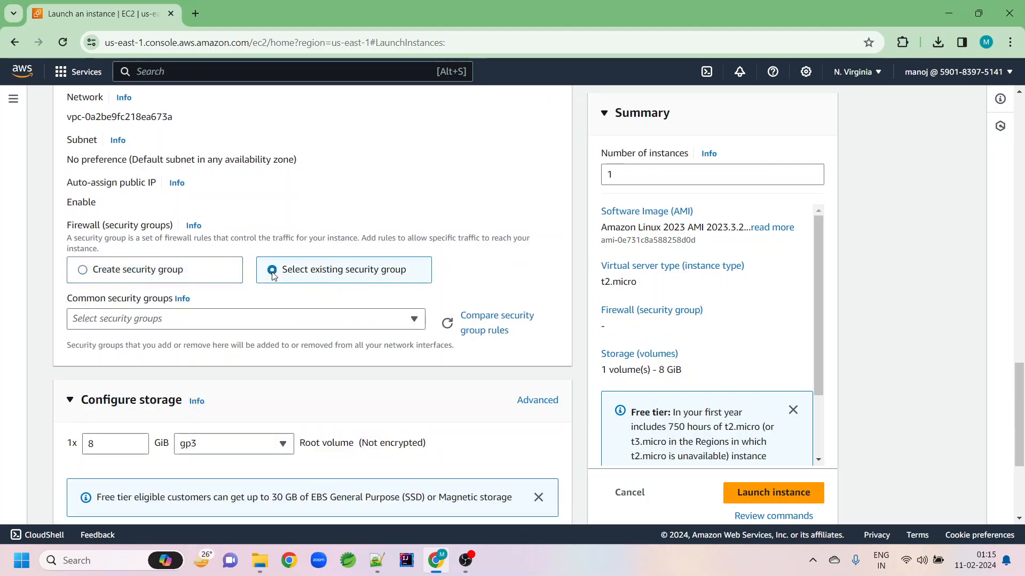
click(262, 327)
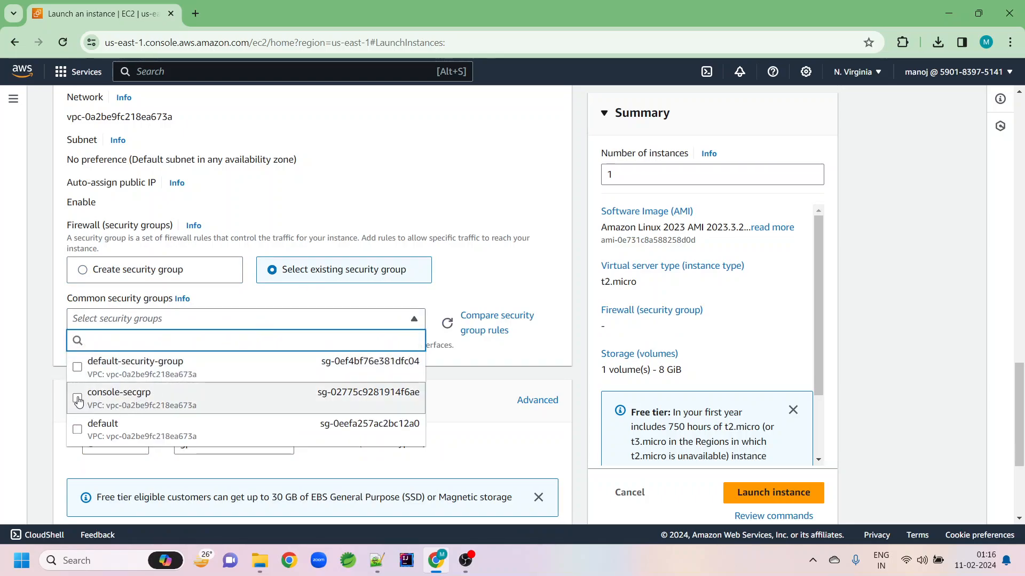
click(77, 399)
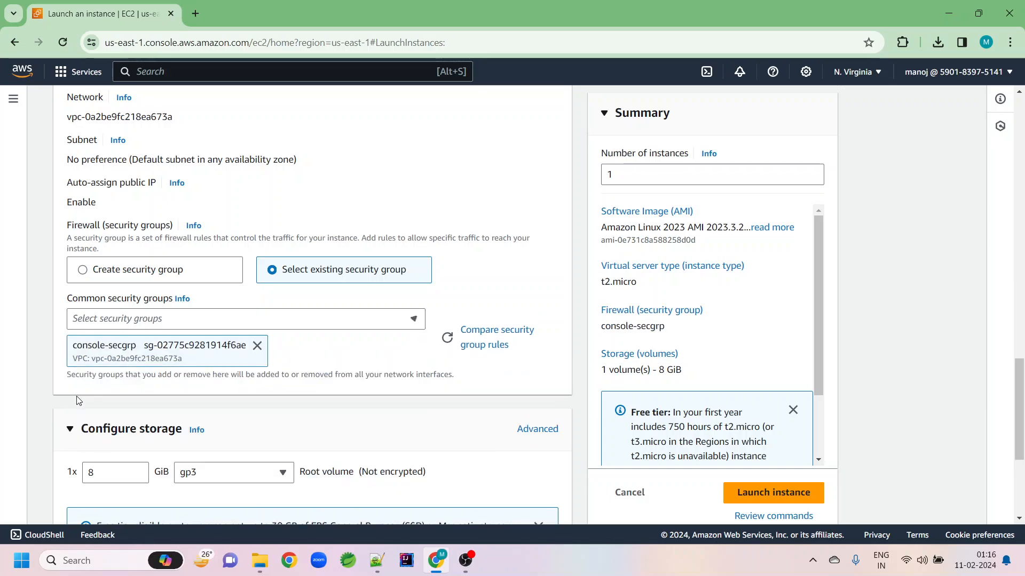
- Review the storage, network, key pair and instance type settings, then launch the instance
scroll(150, 413, down, 4)
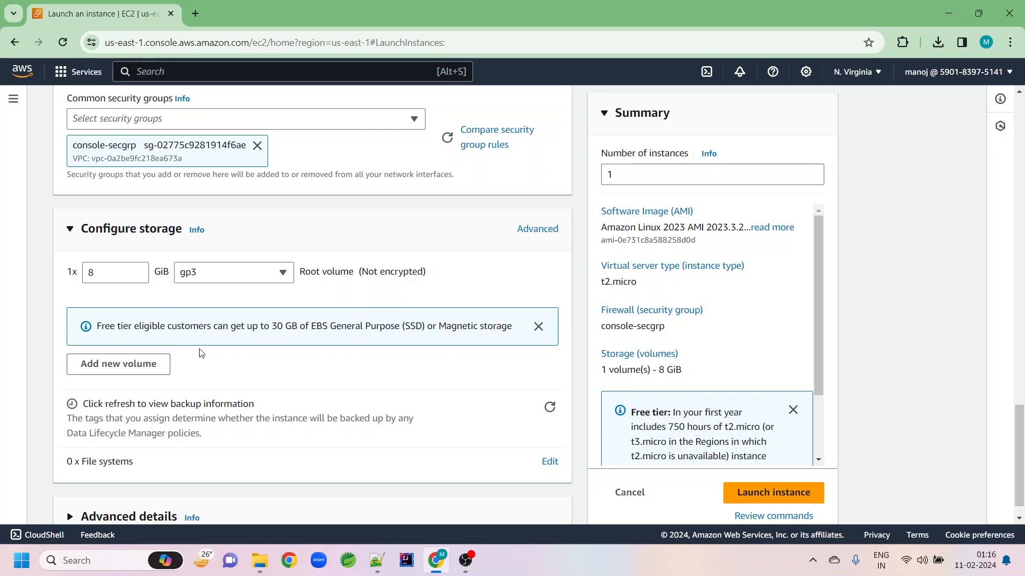
scroll(214, 358, down, 1)
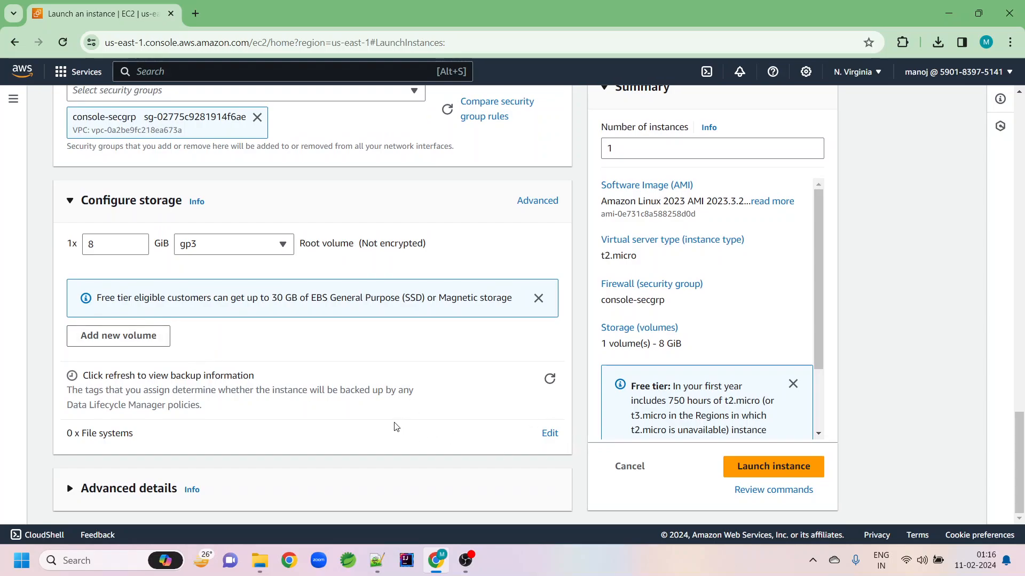
scroll(394, 427, up, 6)
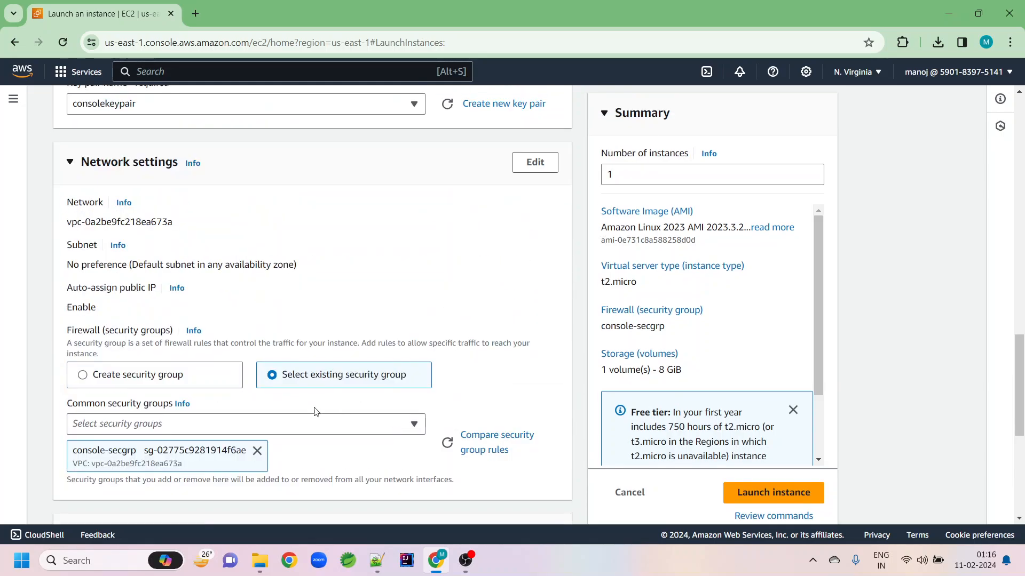
scroll(263, 419, up, 6)
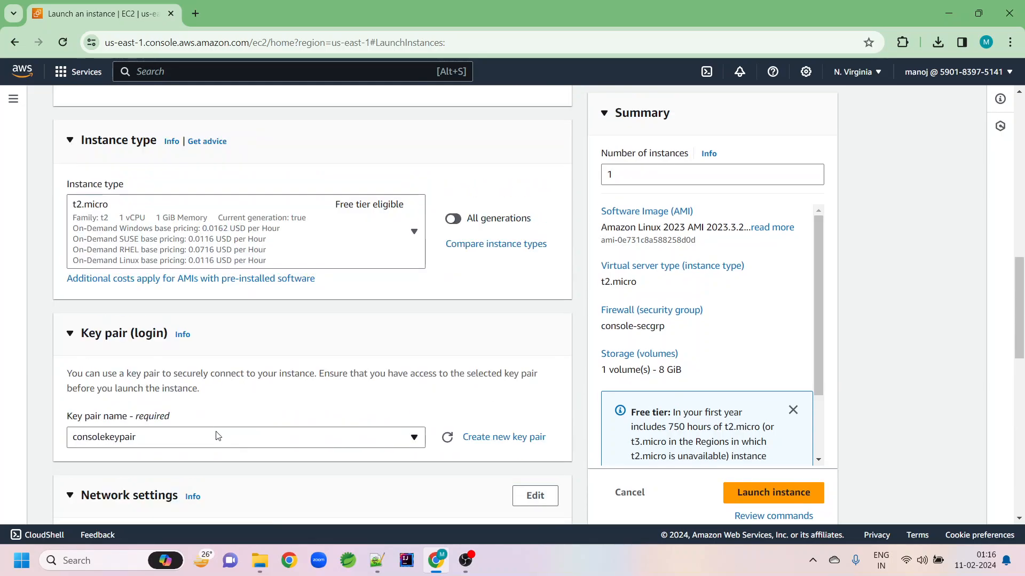
scroll(217, 434, up, 2)
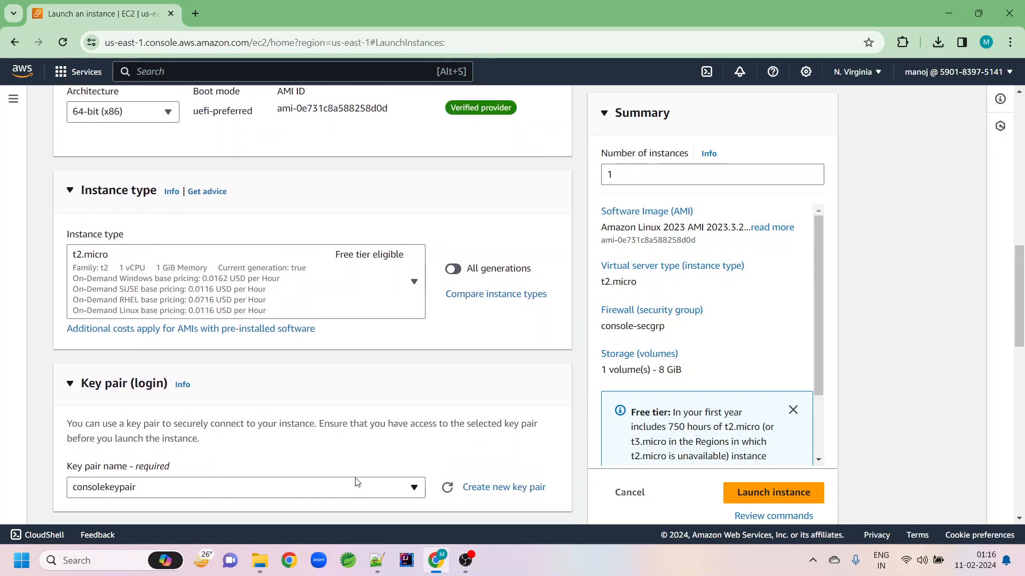
scroll(354, 481, down, 12)
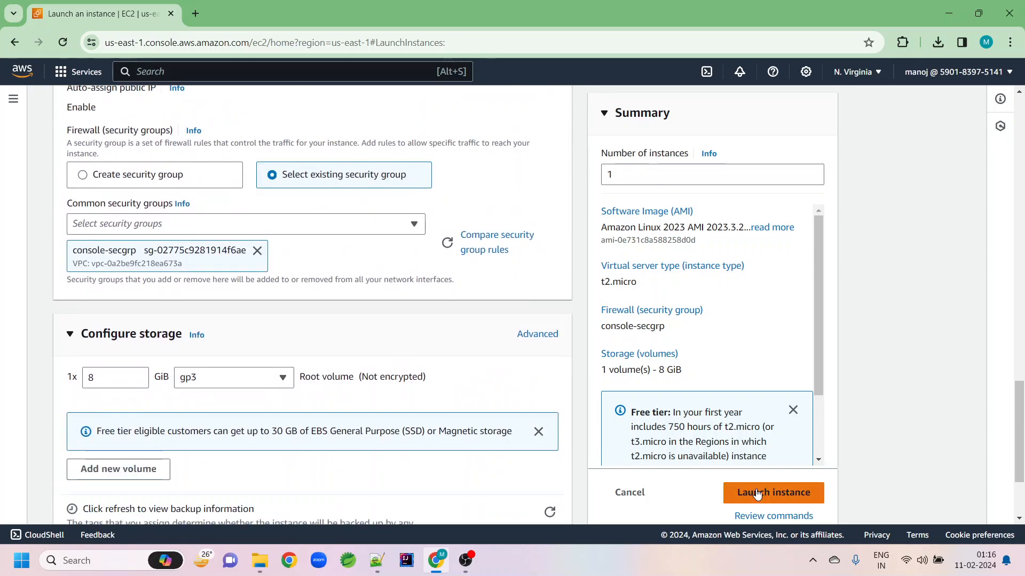
click(757, 494)
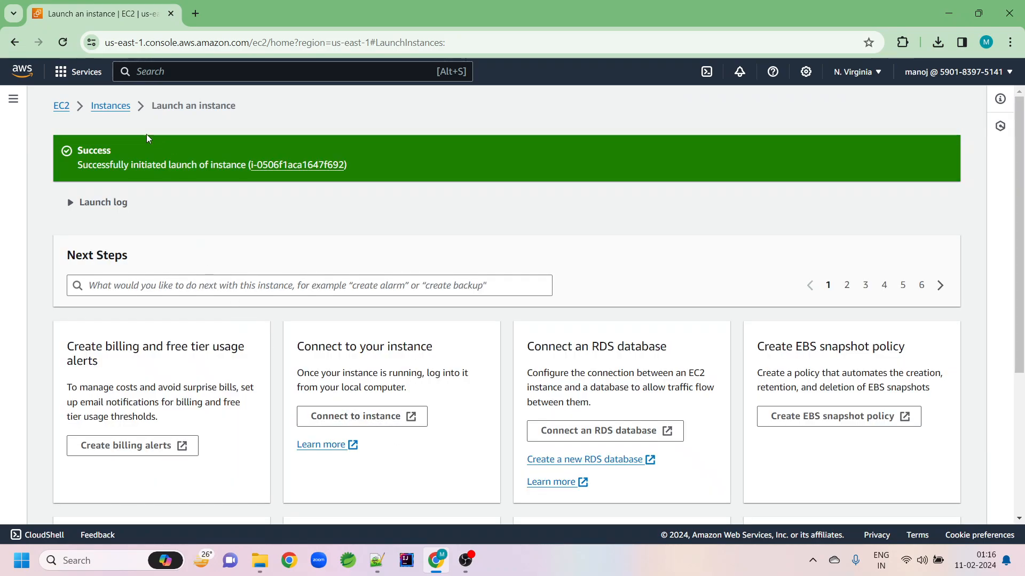
- Open the instances list, widen the Name column, and filter the refreshed list to running instances
click(120, 107)
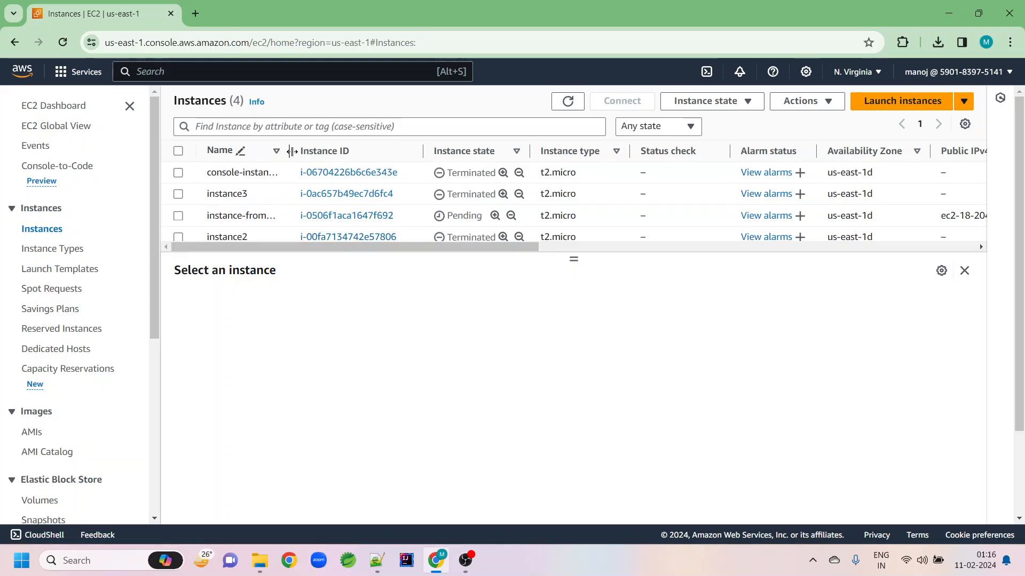
drag(289, 151, 366, 151)
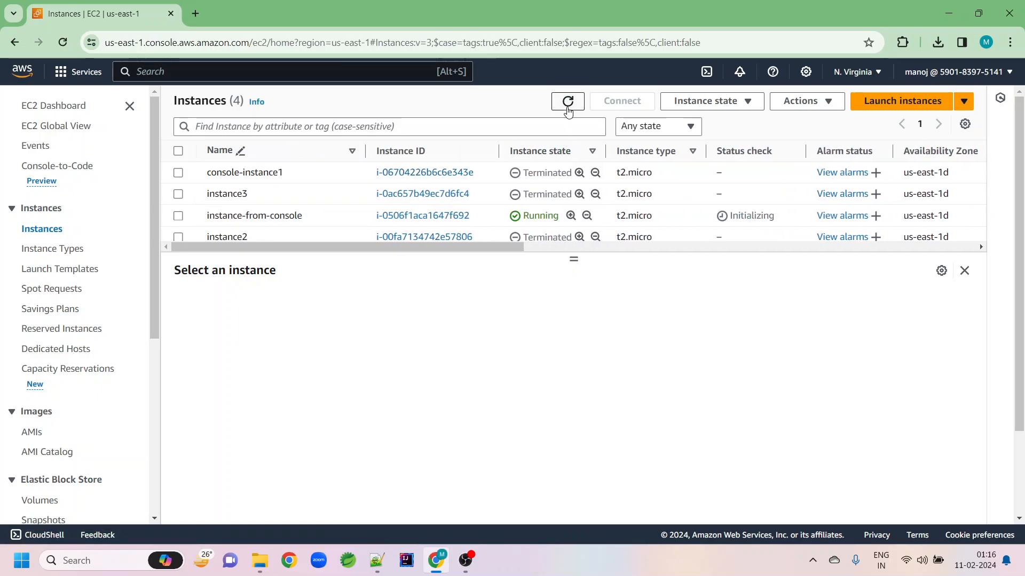
click(568, 107)
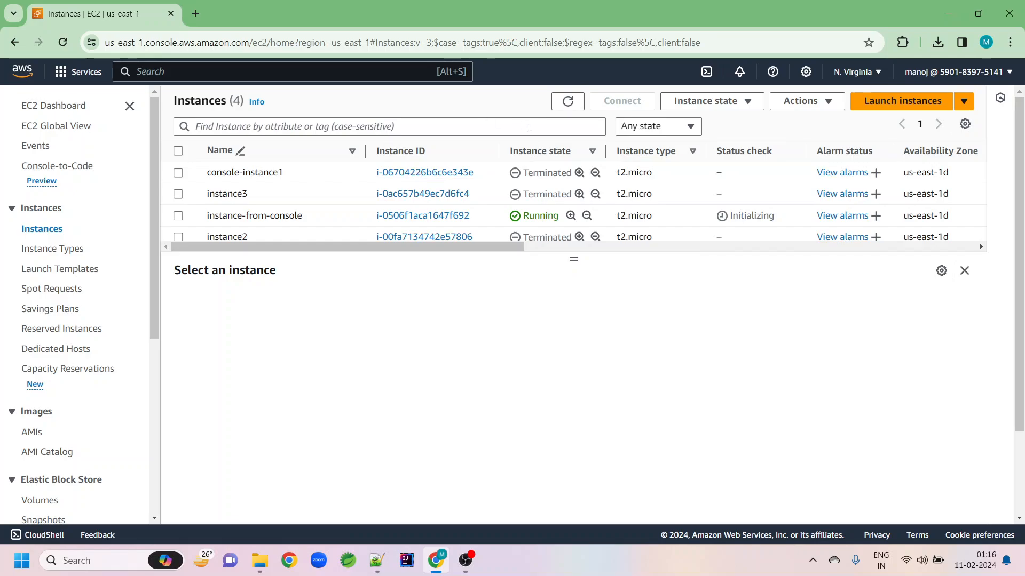
click(649, 128)
click(639, 165)
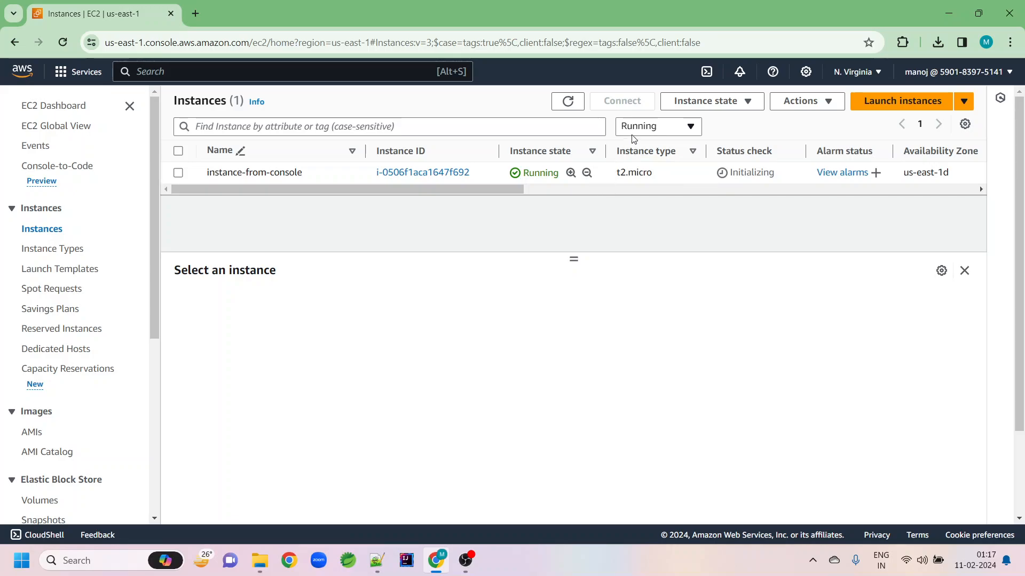
click(567, 103)
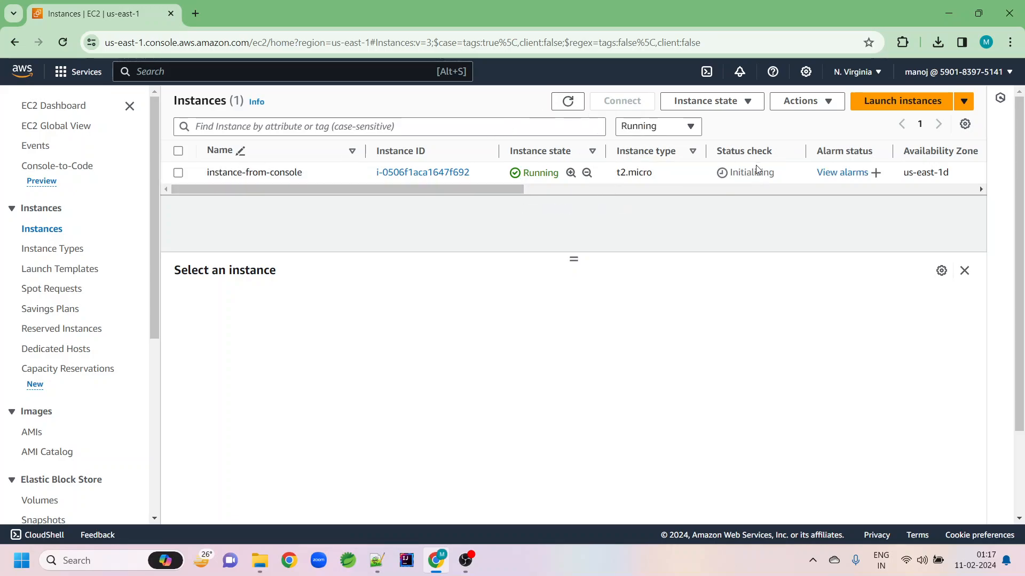
- Copy the public IPv4 DNS from the details of instance-from-console and open PuTTY
click(386, 176)
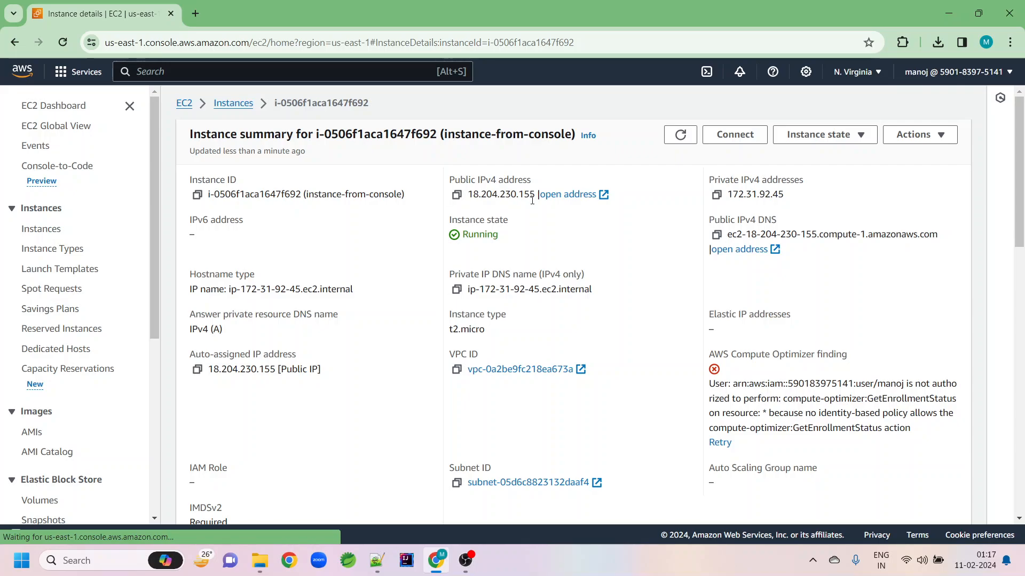
click(718, 238)
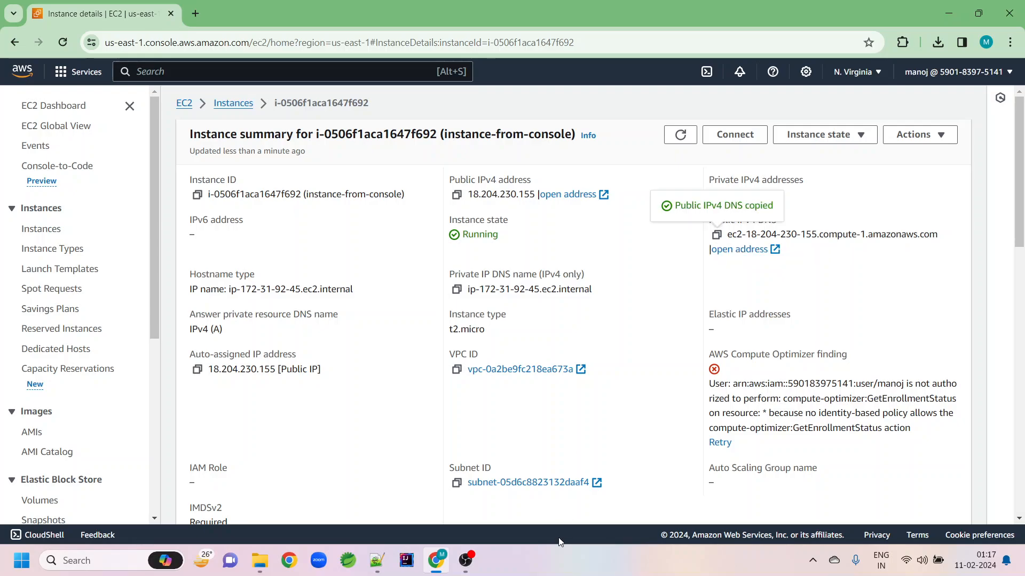
click(72, 560)
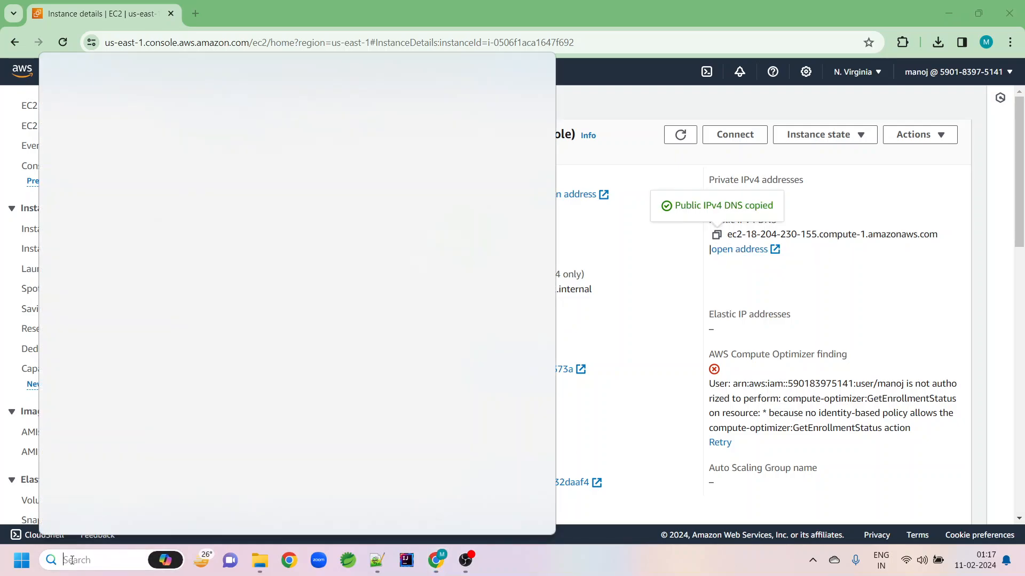
text(putty)
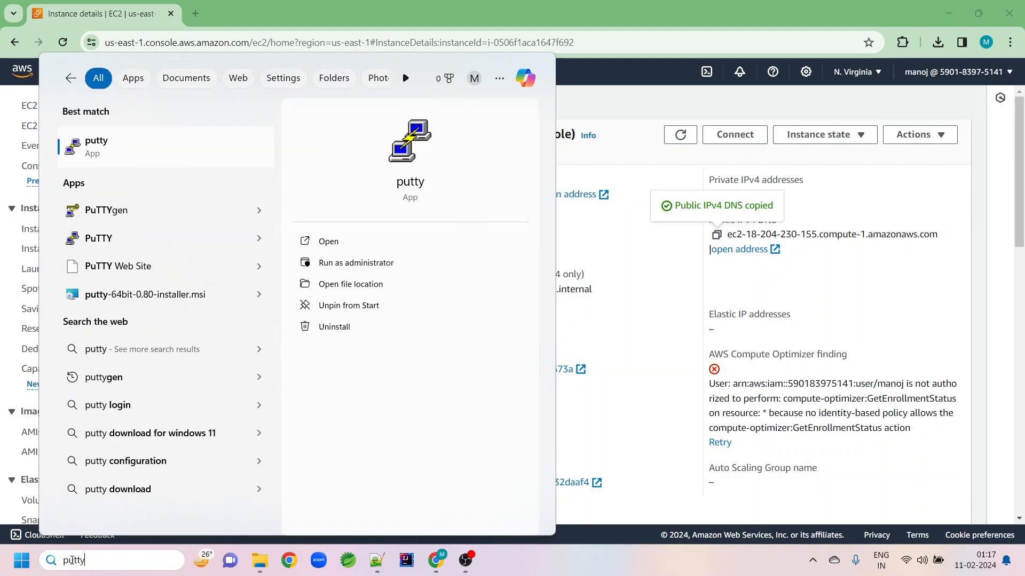
click(157, 155)
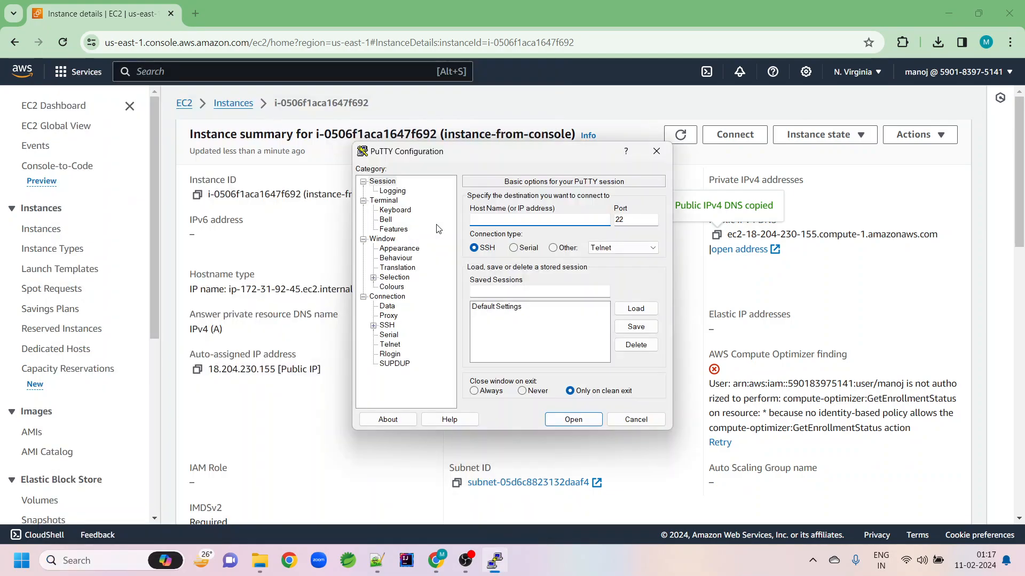
text(ec2)
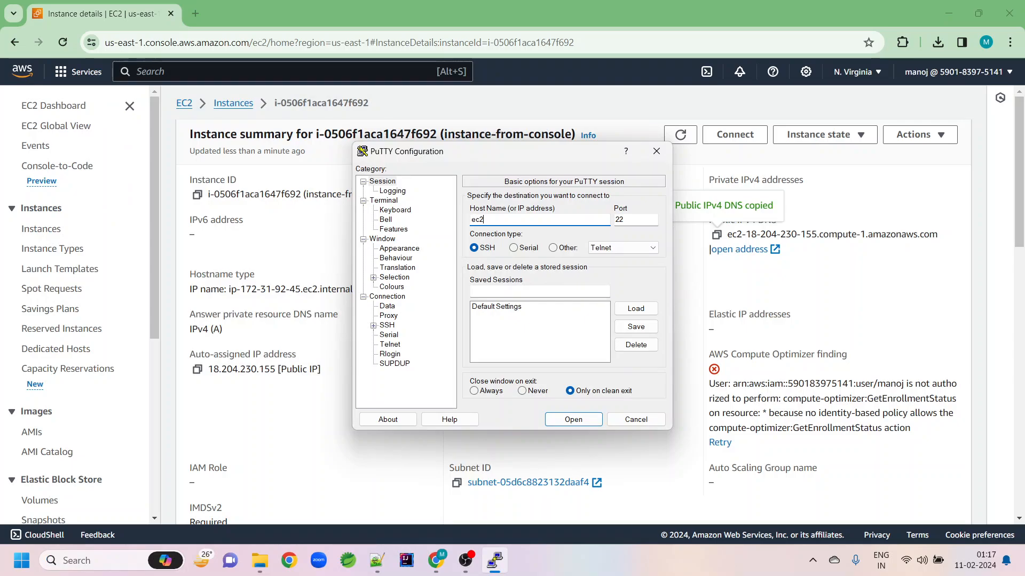
text(-user@)
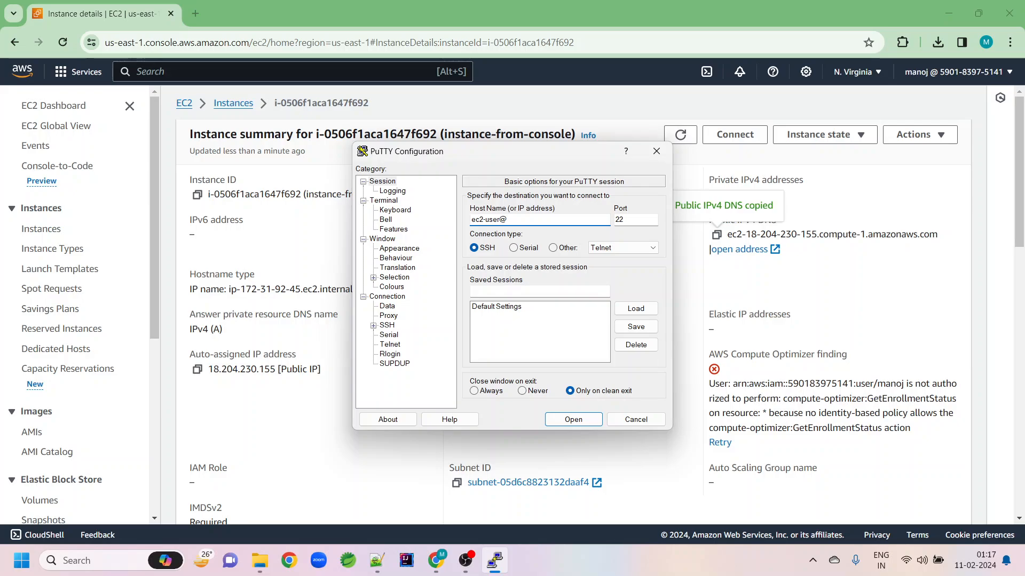
key(ctrl+v)
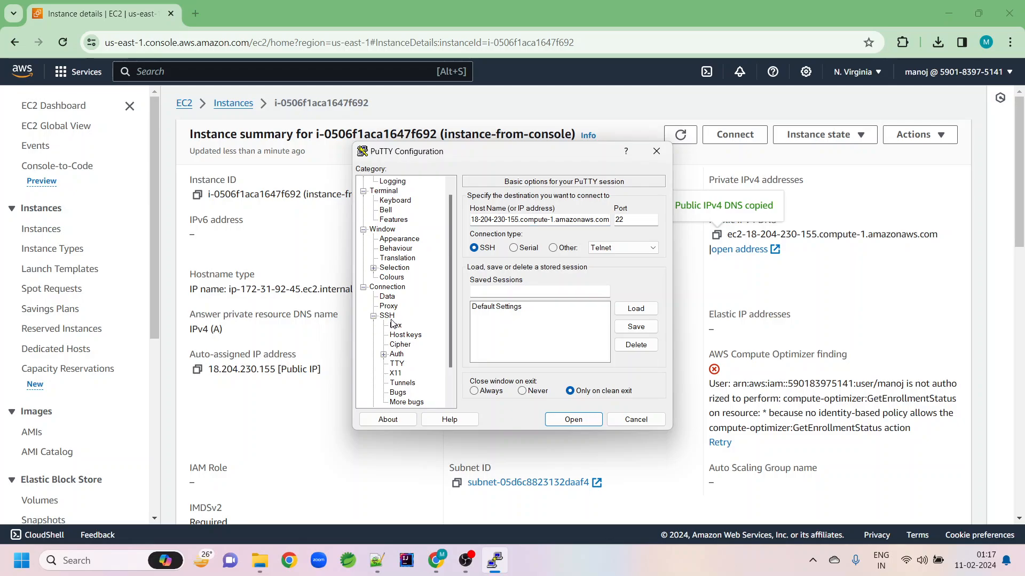
- Set consolekeypair.ppk from Downloads as the private key file for SSH authentication and open the session
click(398, 357)
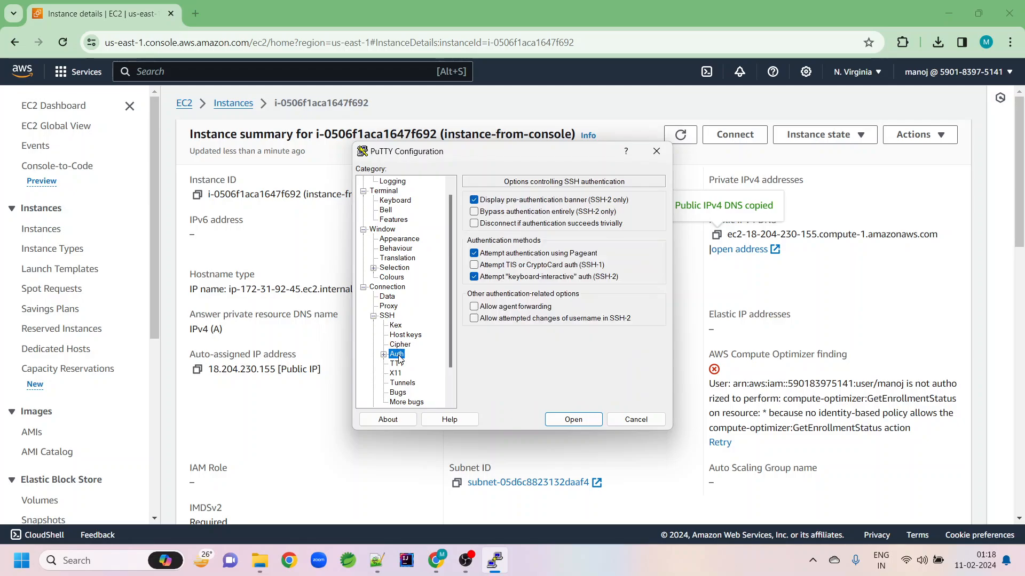
click(384, 355)
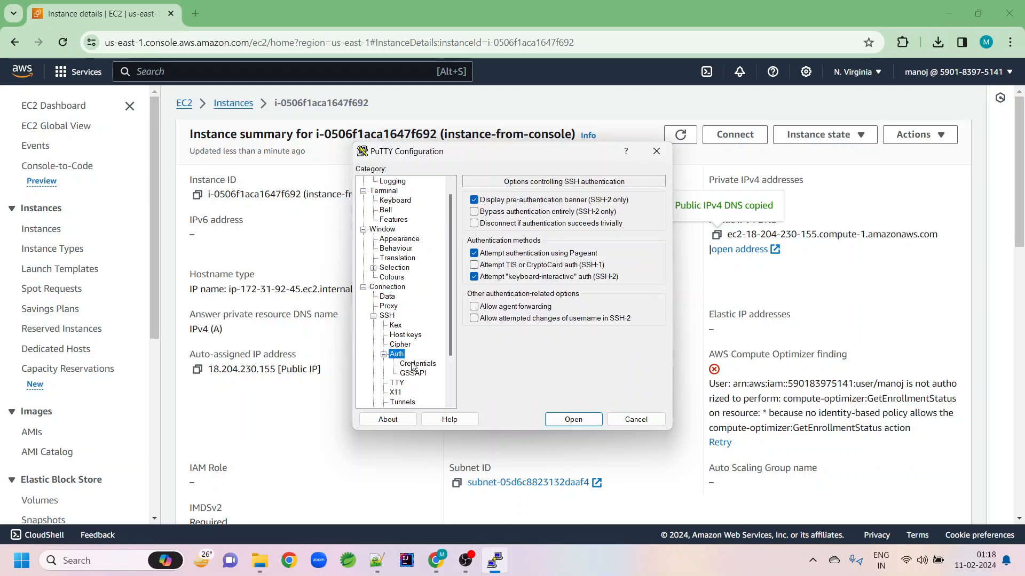
click(414, 365)
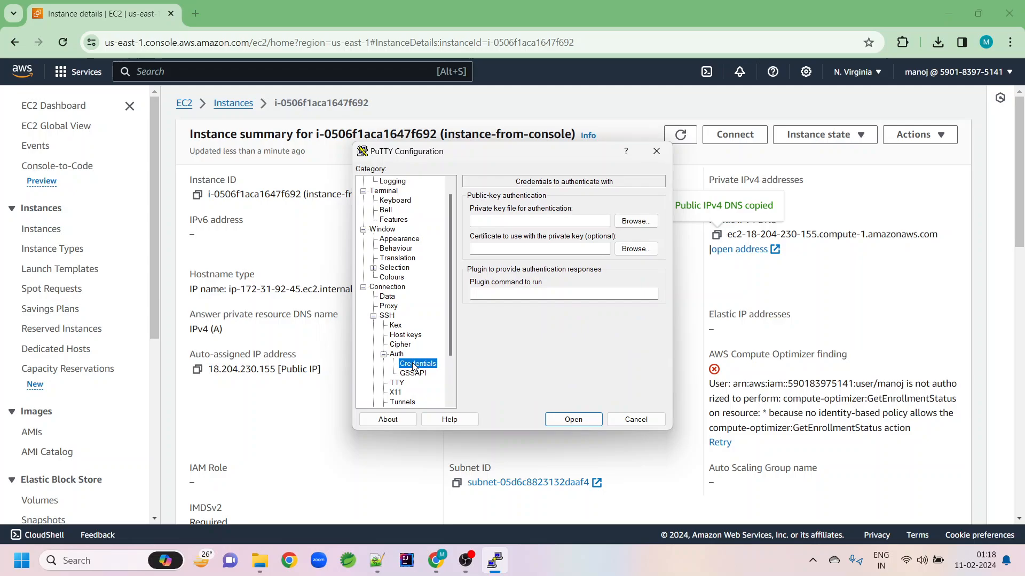
click(639, 223)
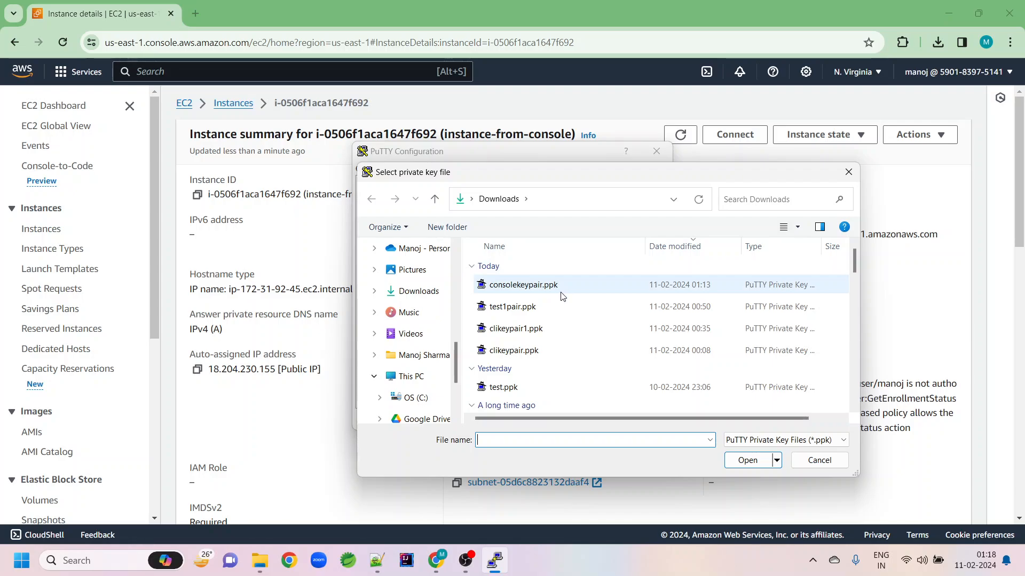
double_click(513, 288)
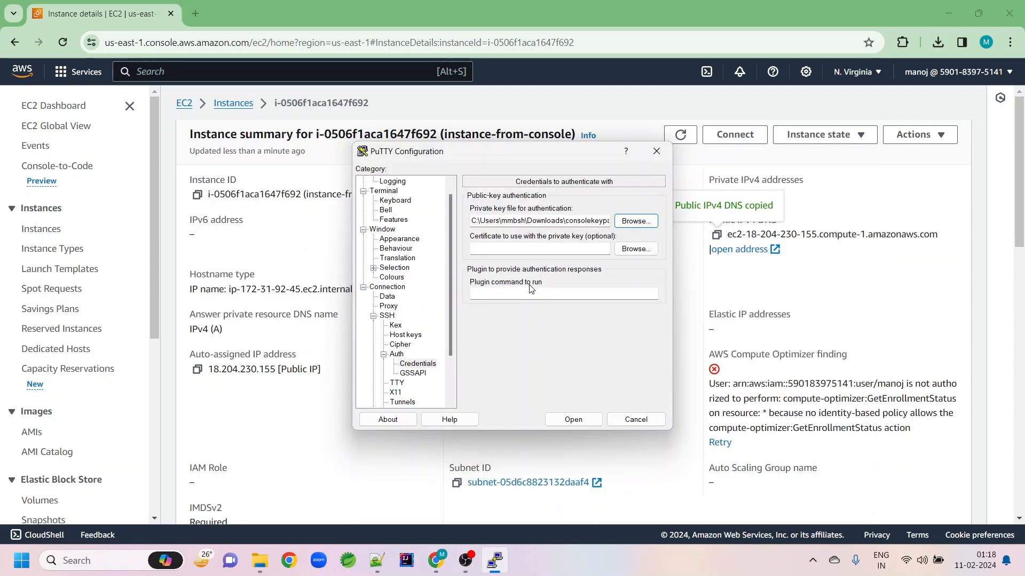
click(562, 422)
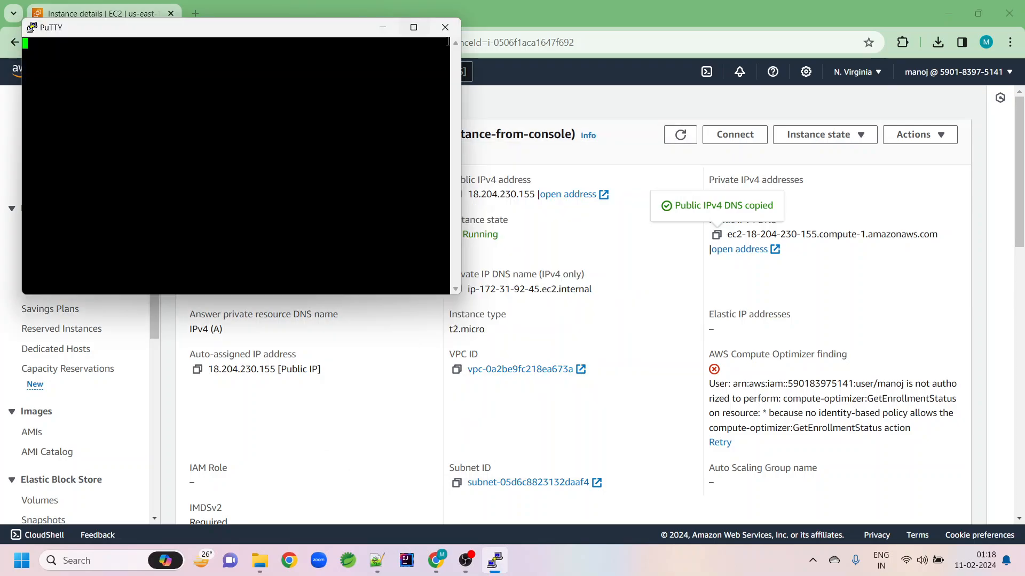
- Maximize the PuTTY terminal, accept the server's host key, and run pwd in the SSH session
click(414, 27)
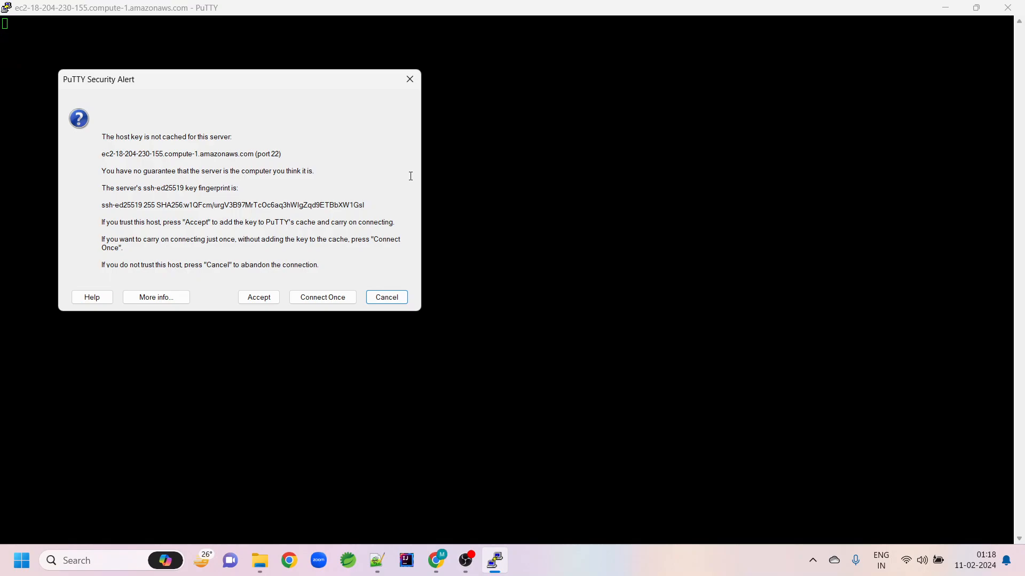
click(261, 297)
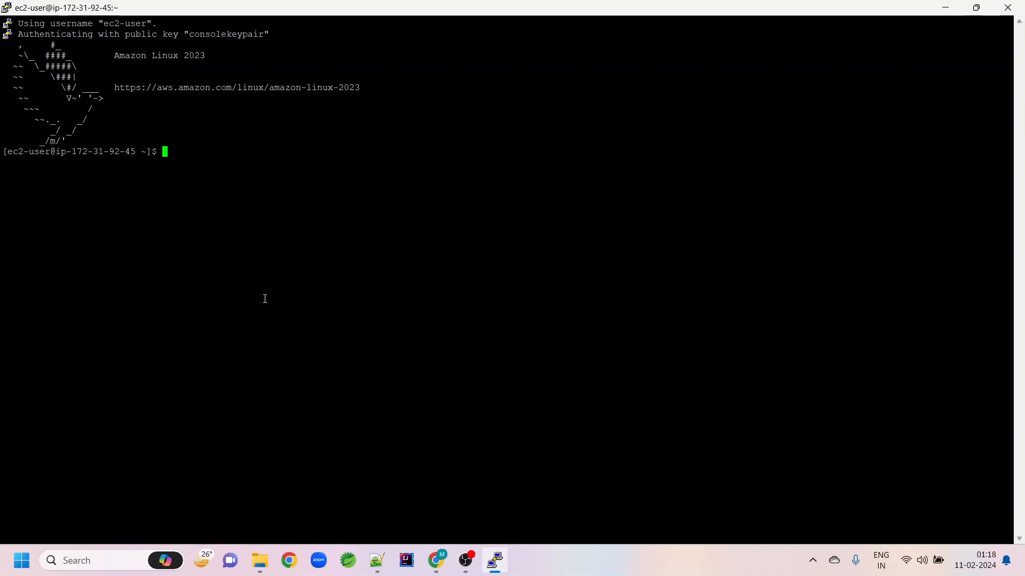
text(pwd)
key(Return)
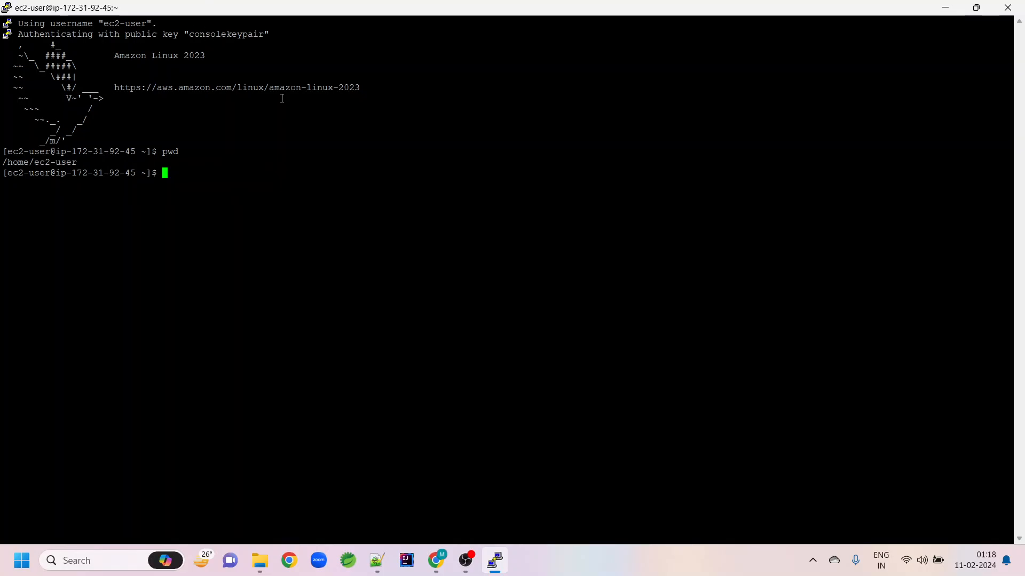
- Open WinSCP and set the saved ec2-user site's host name to ec2-18-204-230-155.compute-1.amazonaws.com
click(81, 565)
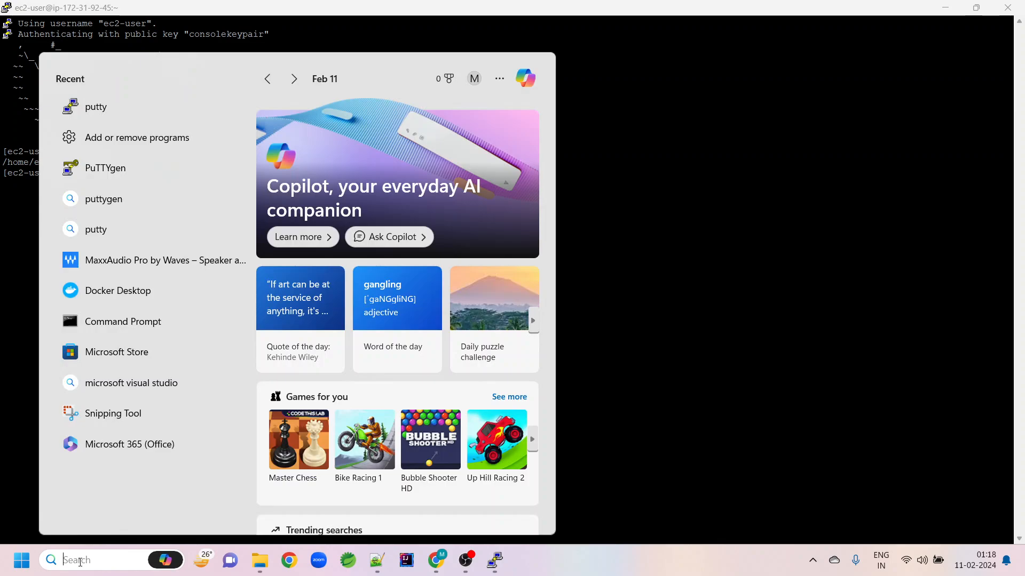
text(wins)
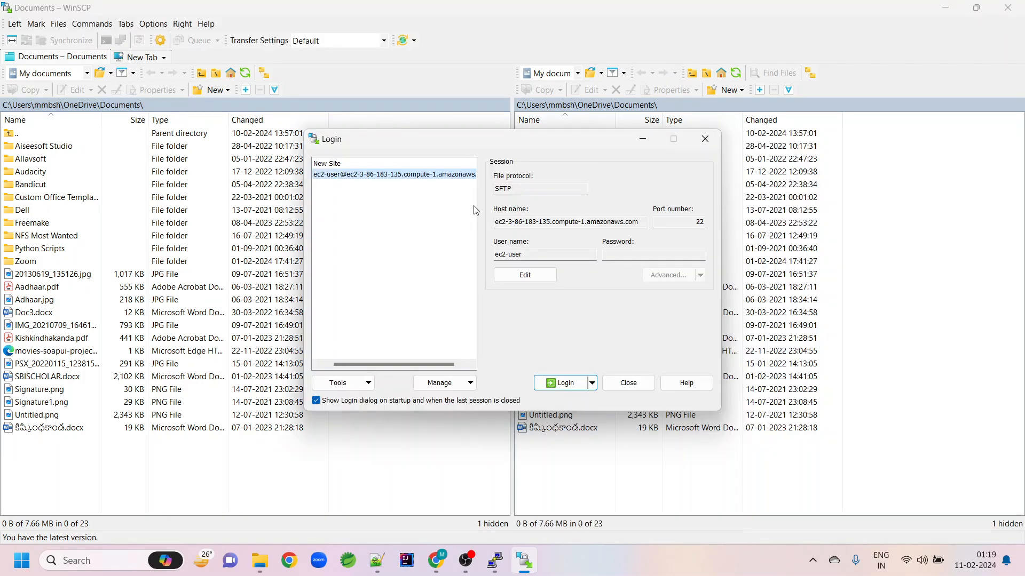
click(538, 275)
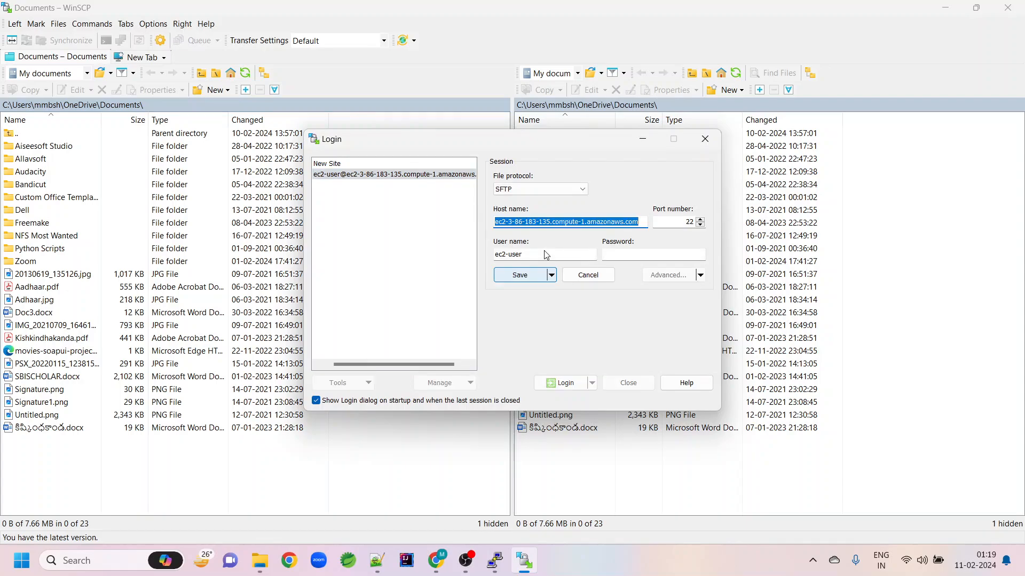
key(BackSpace)
key(ctrl+v)
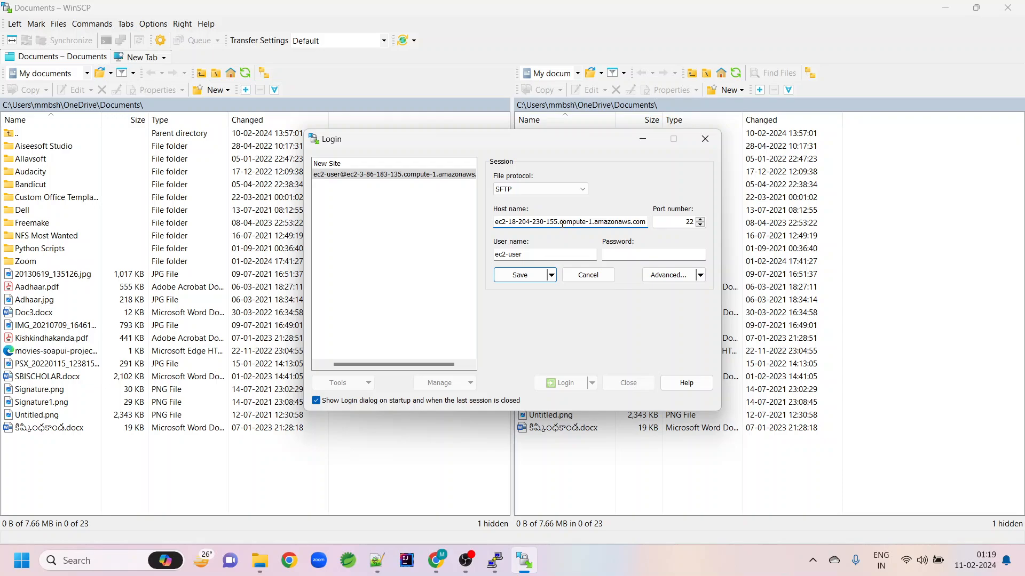
- Replace the private key file in the site's advanced SSH authentication settings, and log in to the saved site, accepting the server's host key
click(675, 280)
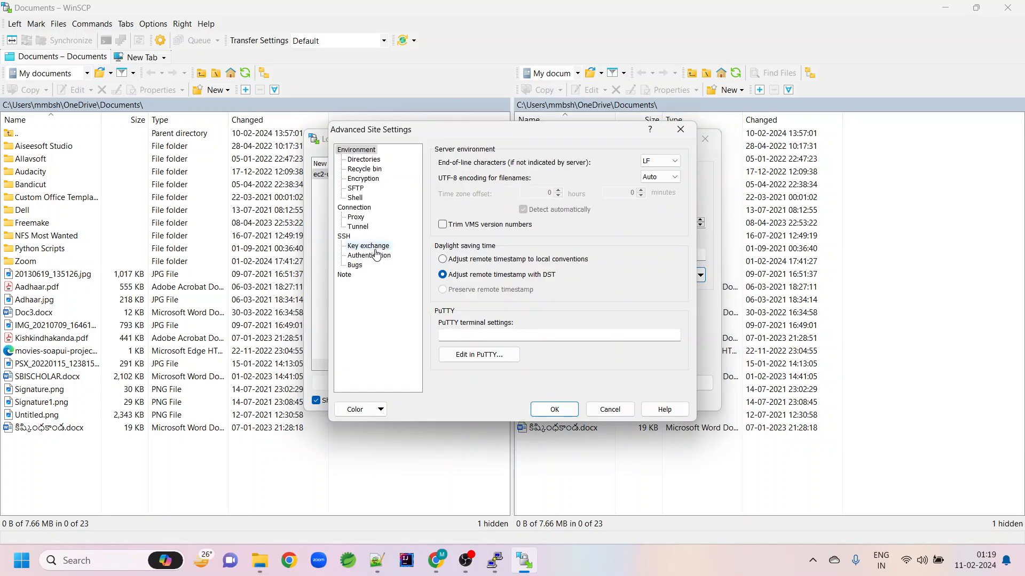
click(377, 256)
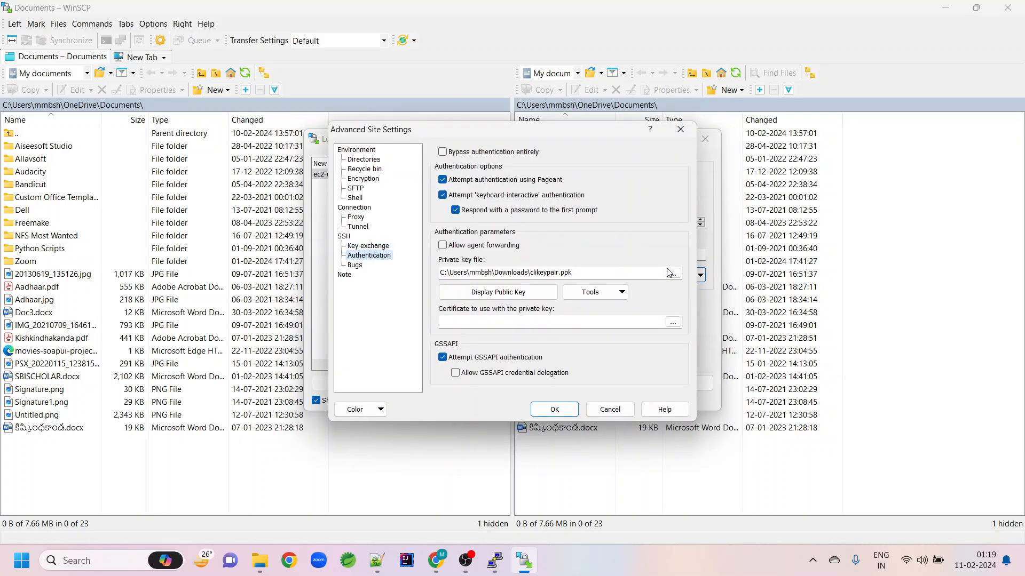
click(672, 274)
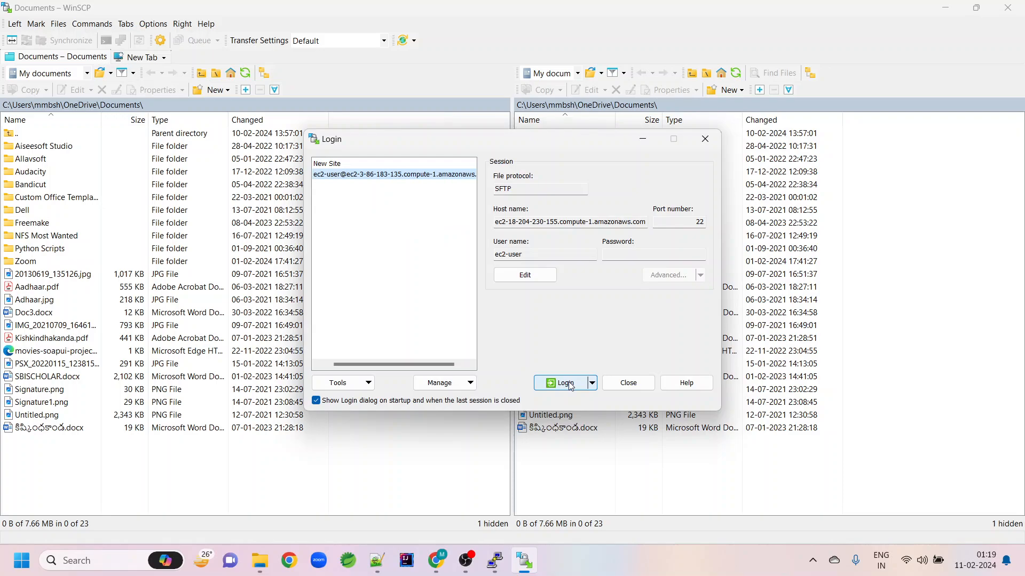
click(563, 384)
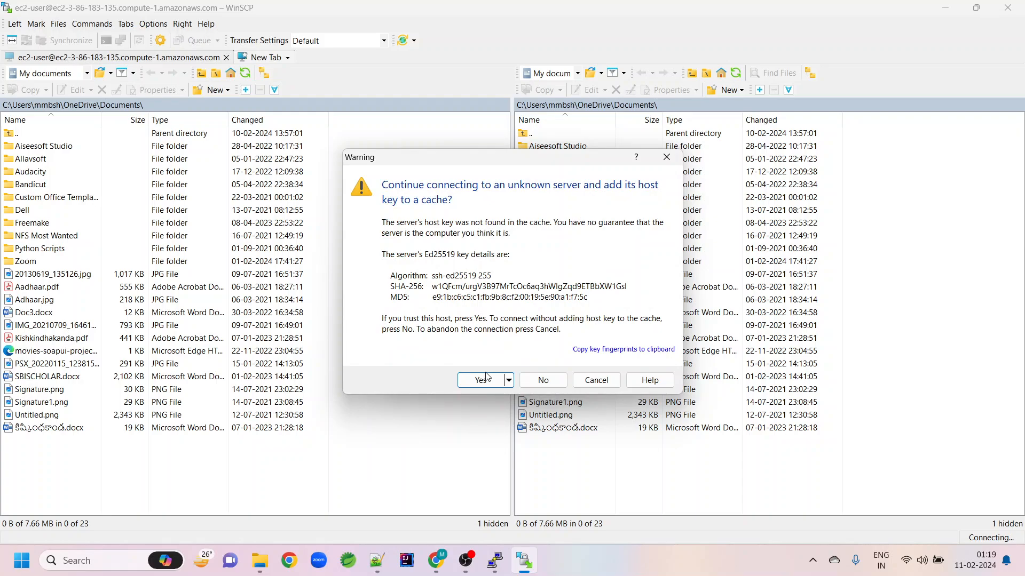
click(483, 379)
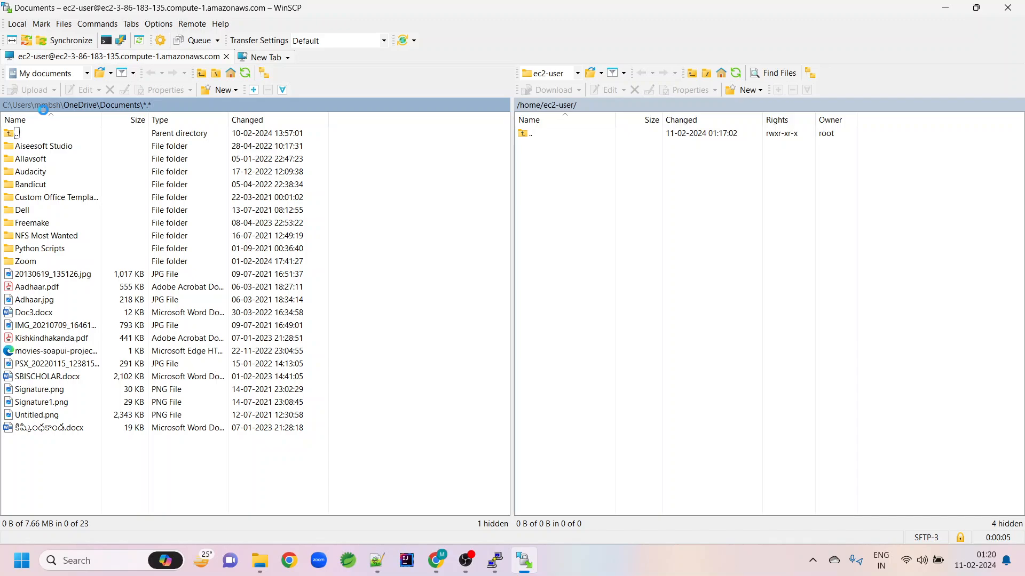
- Open the local Desktop folder and upload AWS.txt and Album.txt to /home/ec2-user/ on the server
click(43, 105)
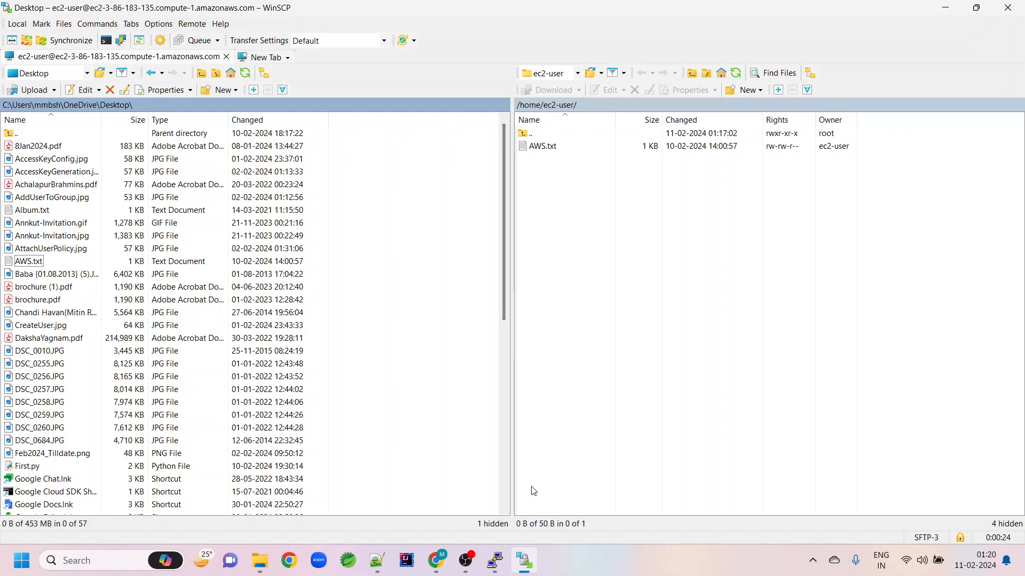
click(495, 561)
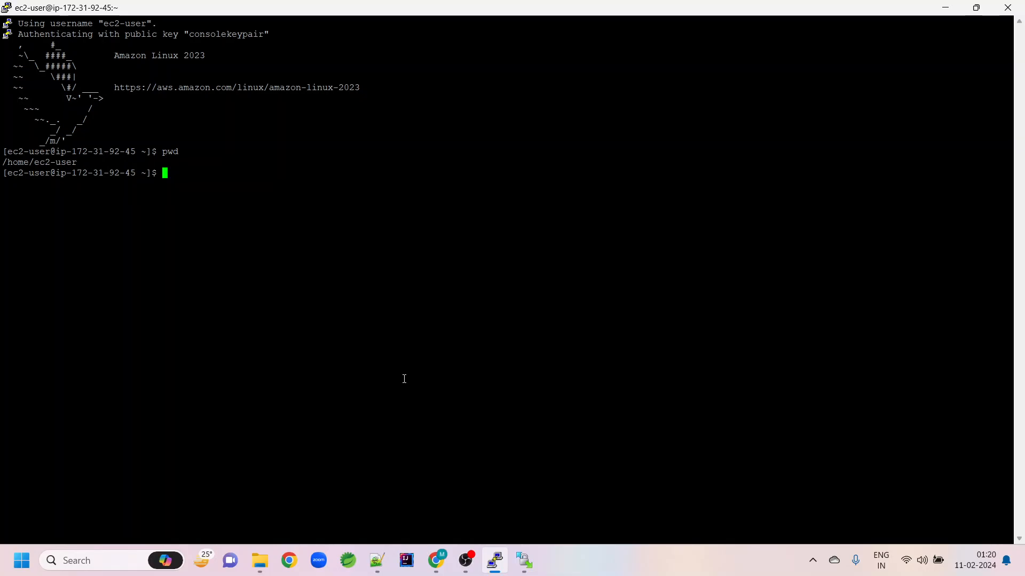
key(alt+Tab)
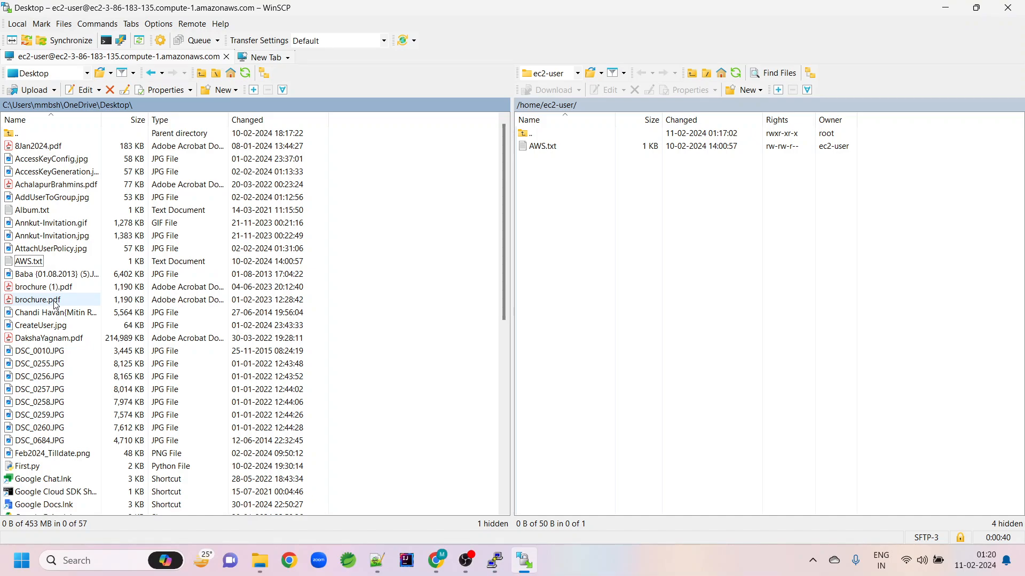
drag(33, 210, 526, 221)
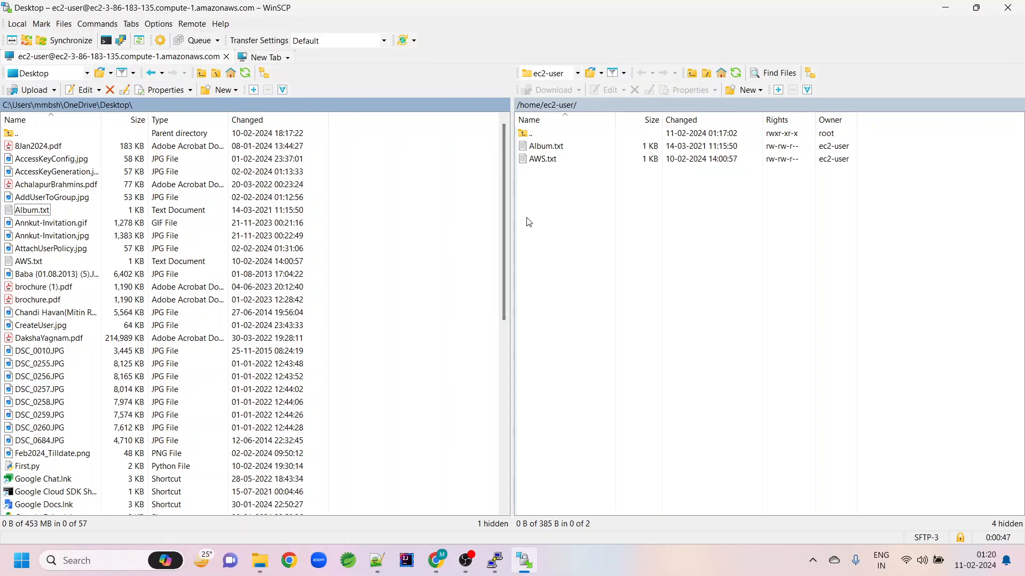